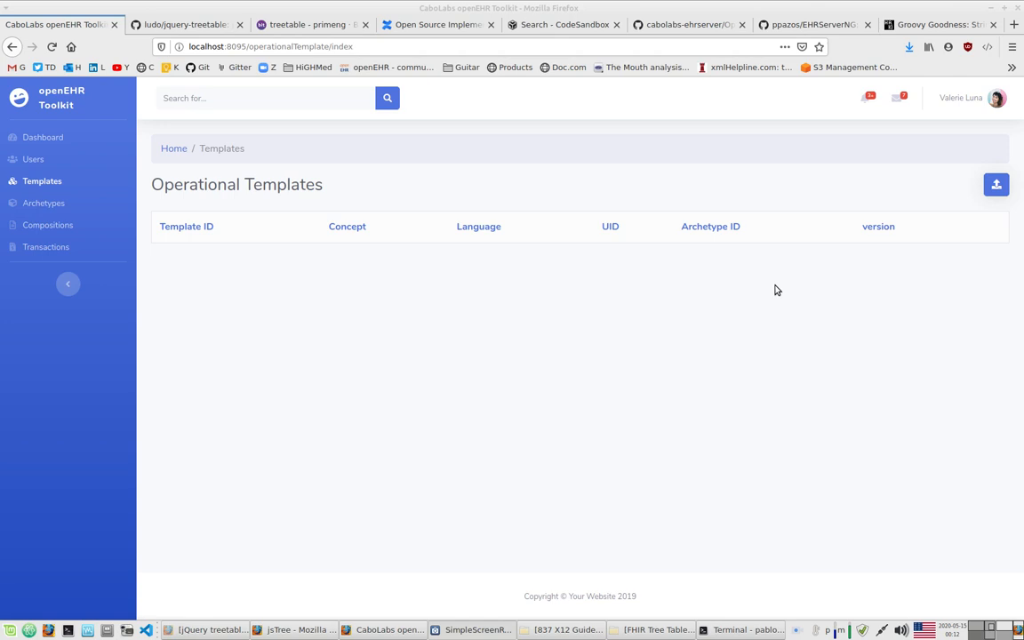
Step: Try to upload the operational template file Review.opt
left_click(996, 184)
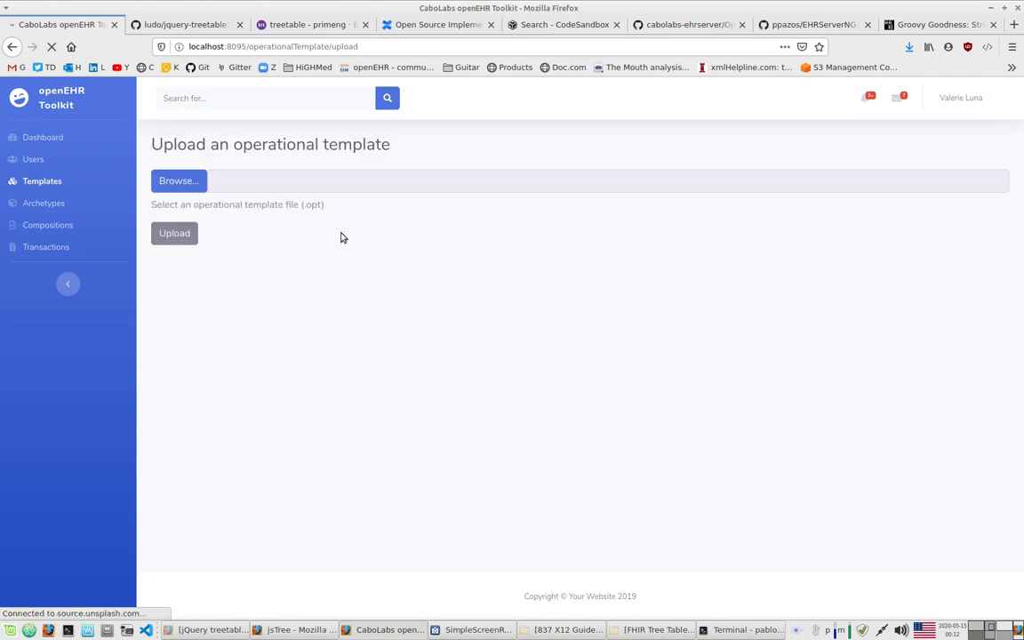
left_click(196, 182)
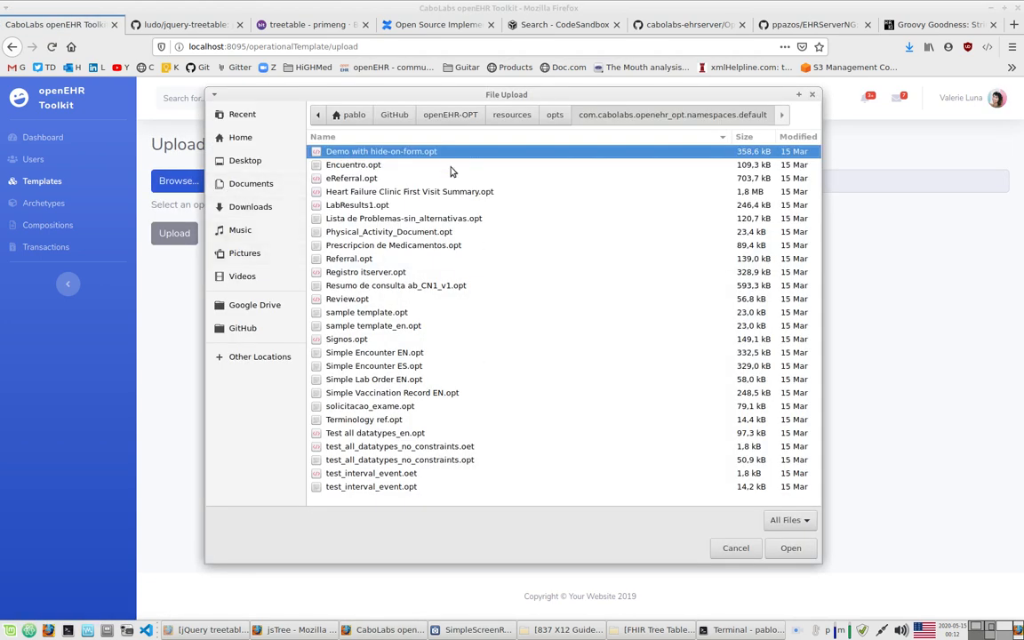
left_click(358, 299)
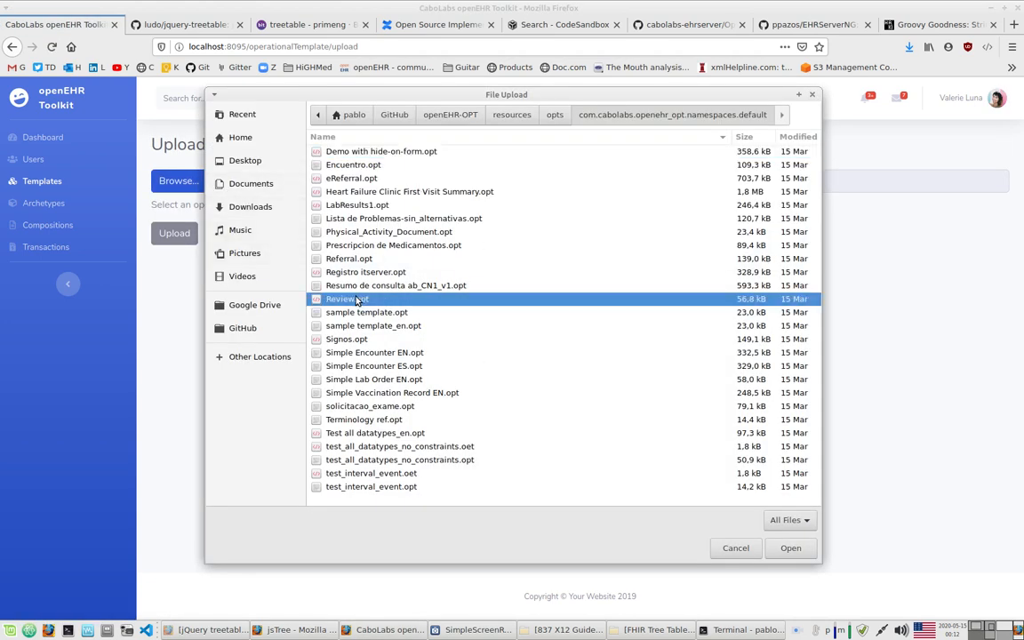
left_click(792, 547)
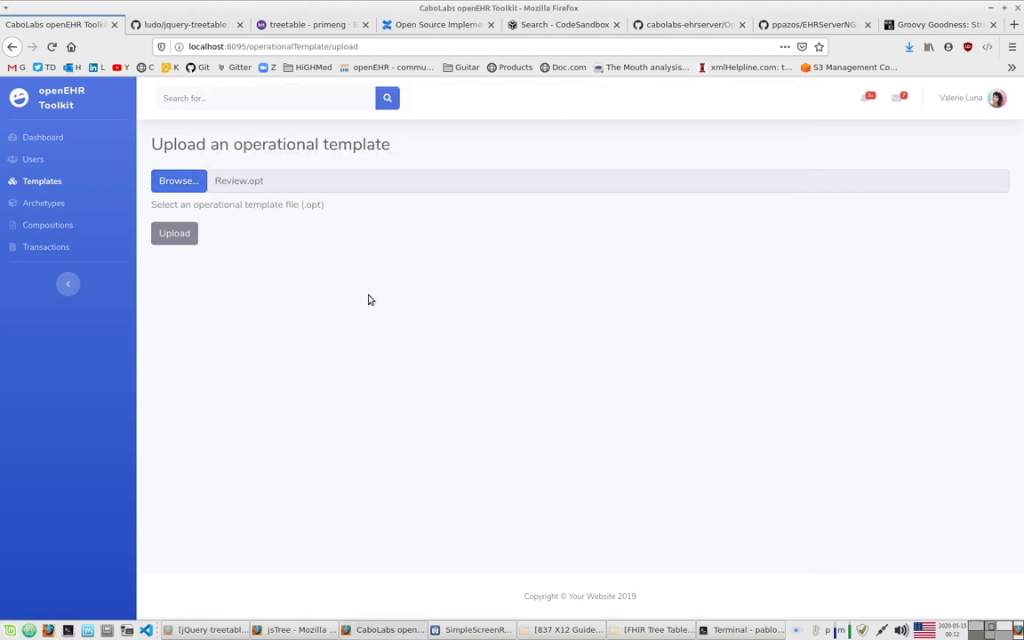
left_click(177, 233)
Step: Upload the operational template file Signos.opt
left_click(189, 178)
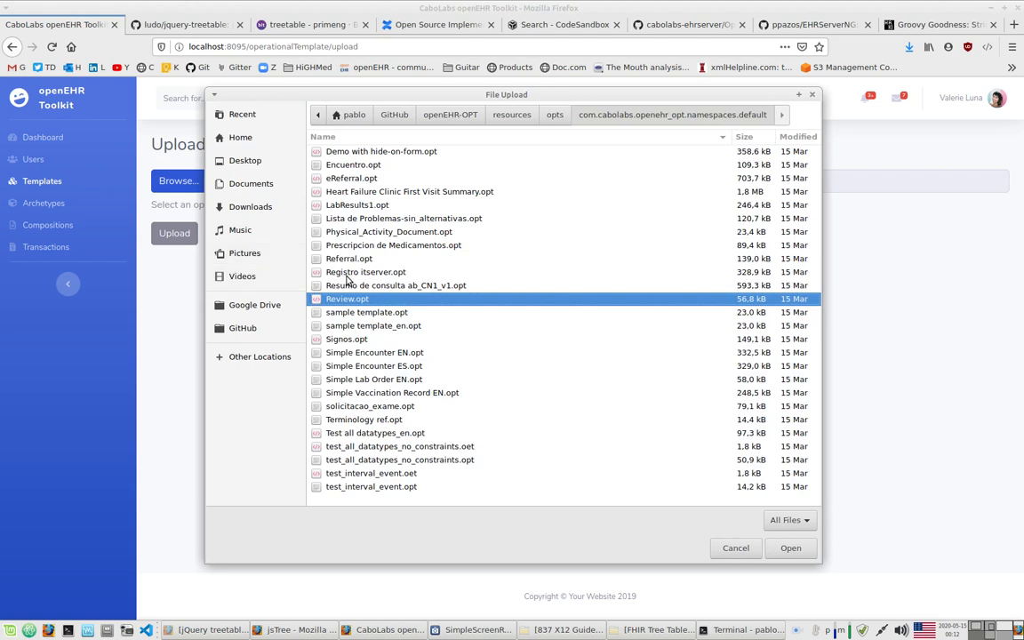
left_click(418, 339)
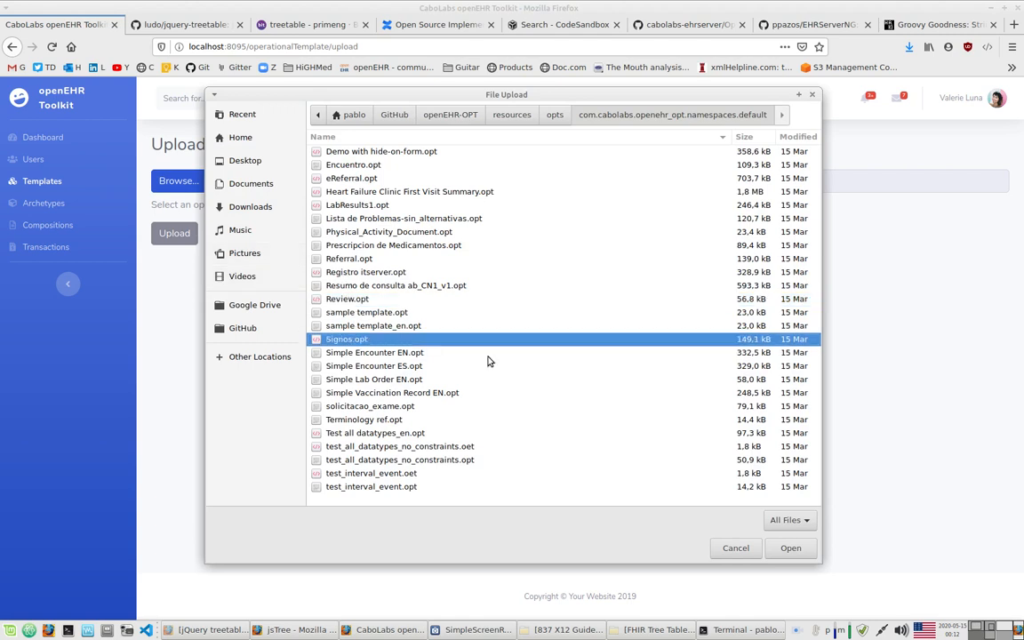
left_click(790, 547)
left_click(174, 233)
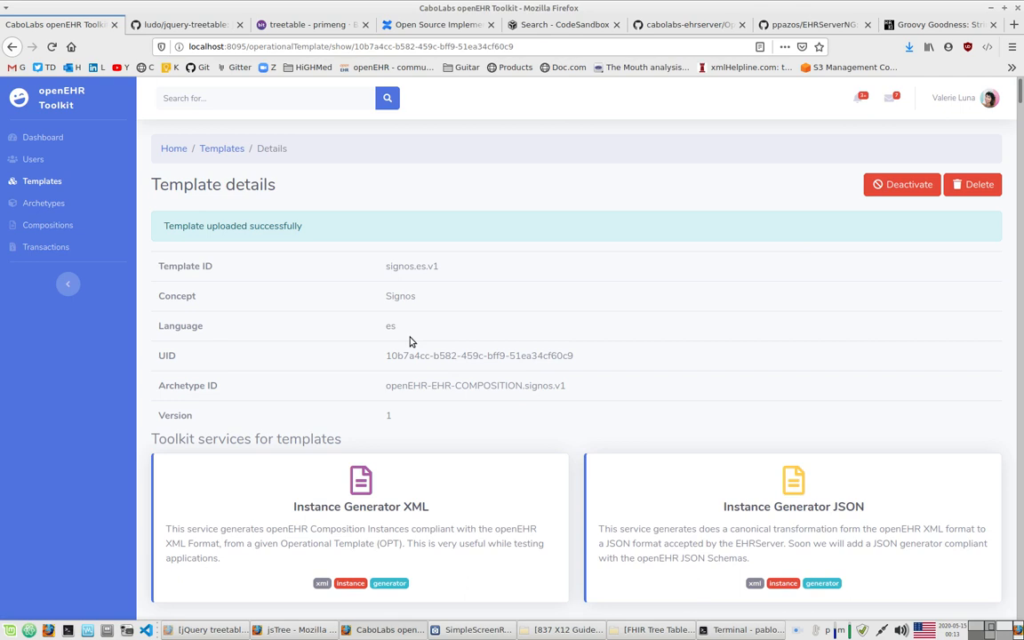
Step: Examine the Signos template's details, including its archetype ID, available toolkit services, versions and XML source
scroll(410, 341, "down", 1)
scroll(411, 342, "down", 1)
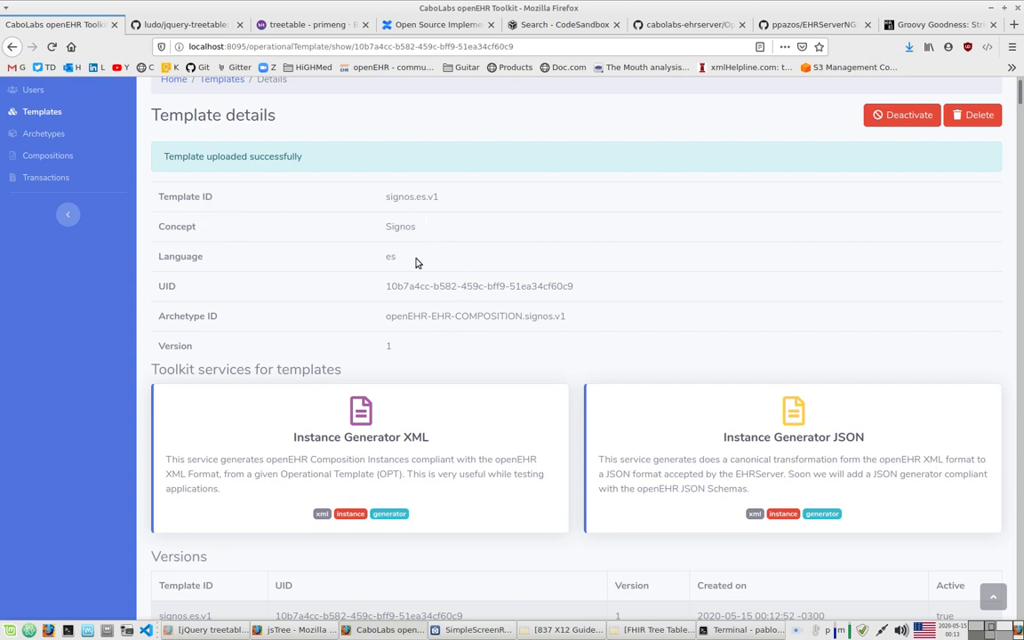
scroll(487, 311, "down", 1)
scroll(488, 311, "down", 2)
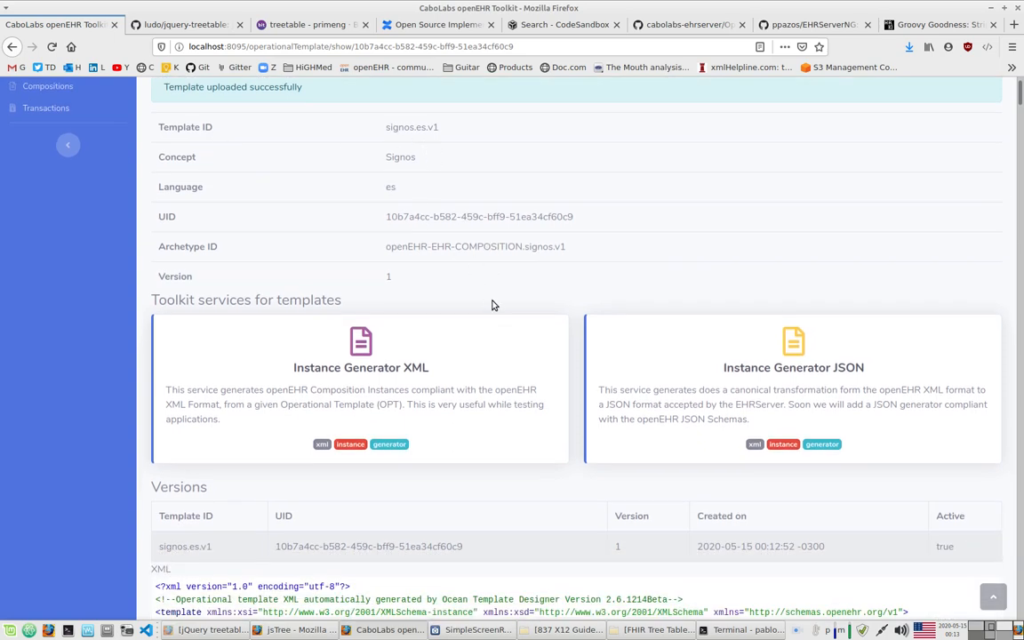
left_click_drag(427, 247, 548, 249)
scroll(605, 534, "down", 2)
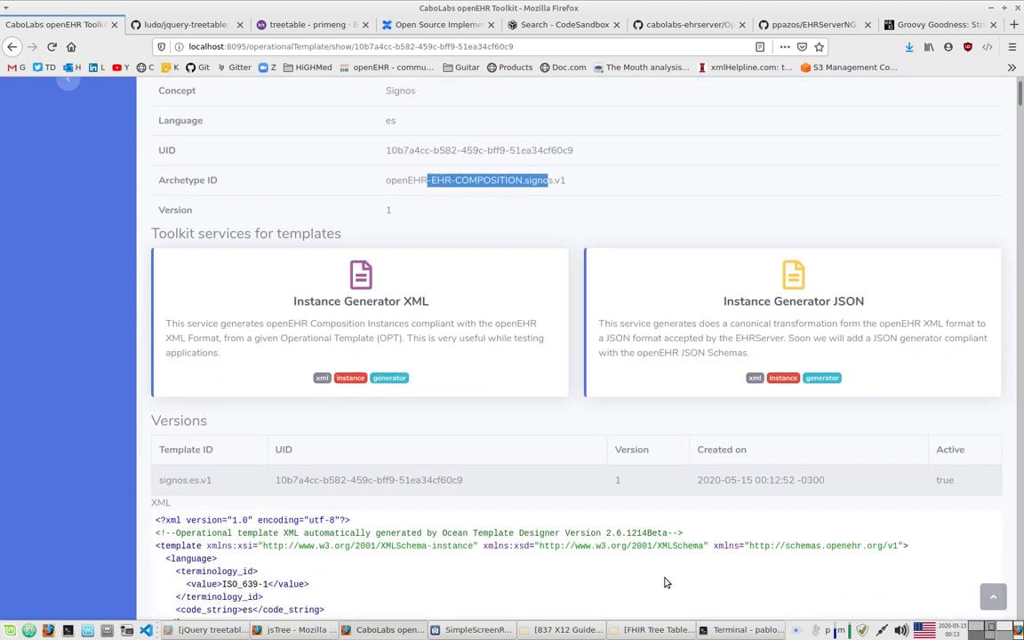
scroll(636, 572, "down", 10)
left_click_drag(158, 261, 490, 612)
scroll(521, 567, "up", 12)
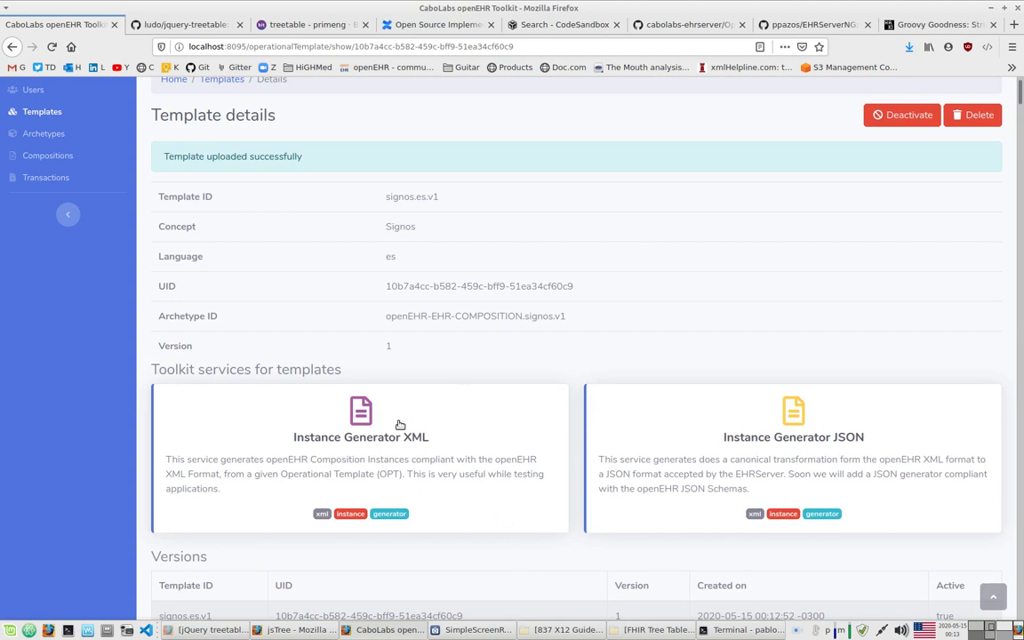
Step: Generate an XML instance from the Signos template with the Version option, without participations
scroll(399, 427, "down", 1)
scroll(400, 427, "down", 1)
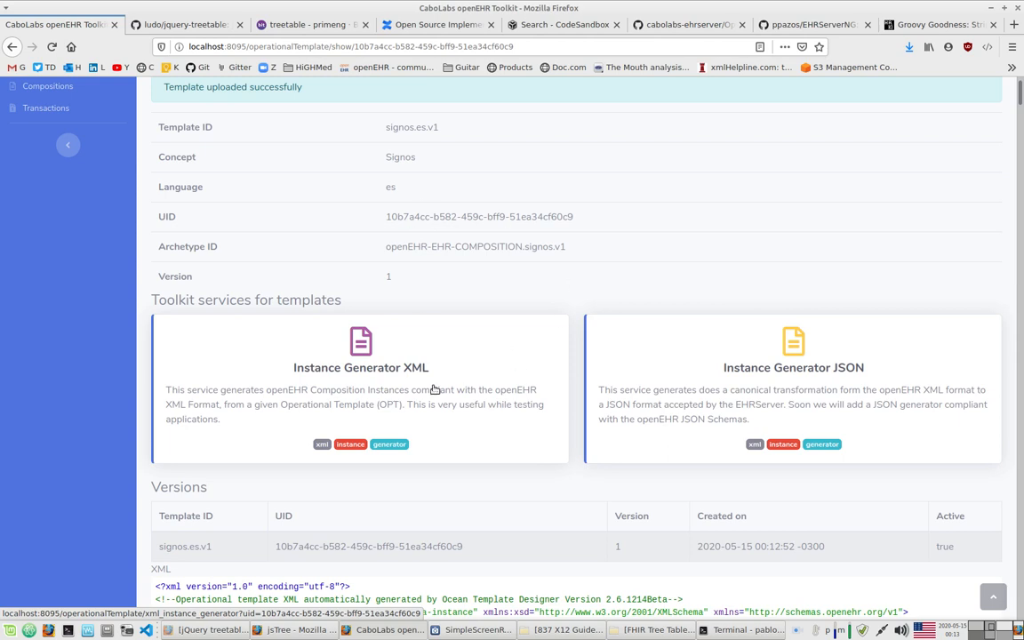
left_click(487, 404)
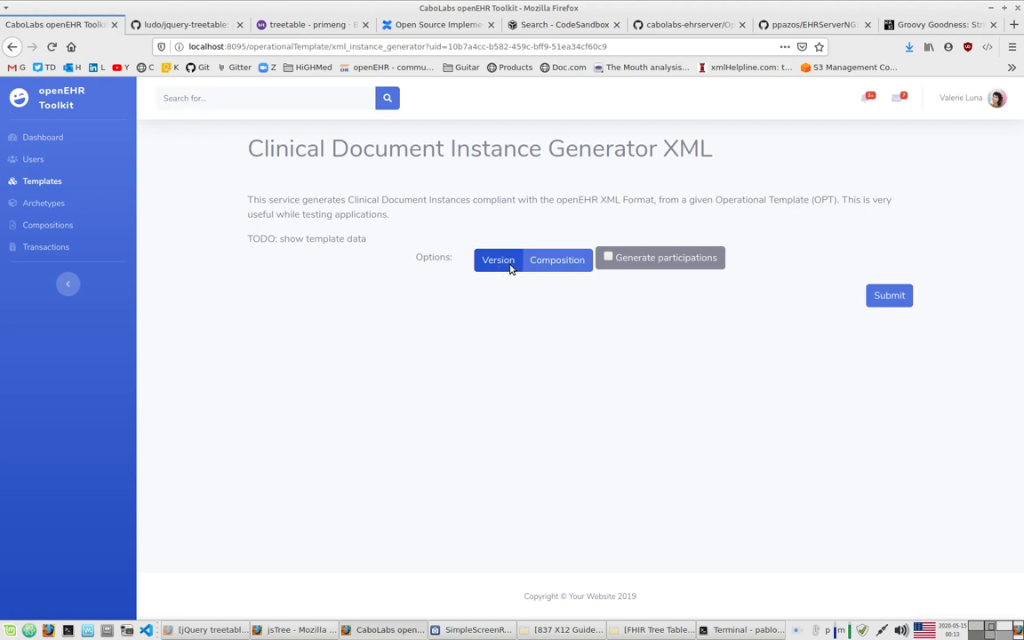
left_click(531, 265)
left_click(889, 296)
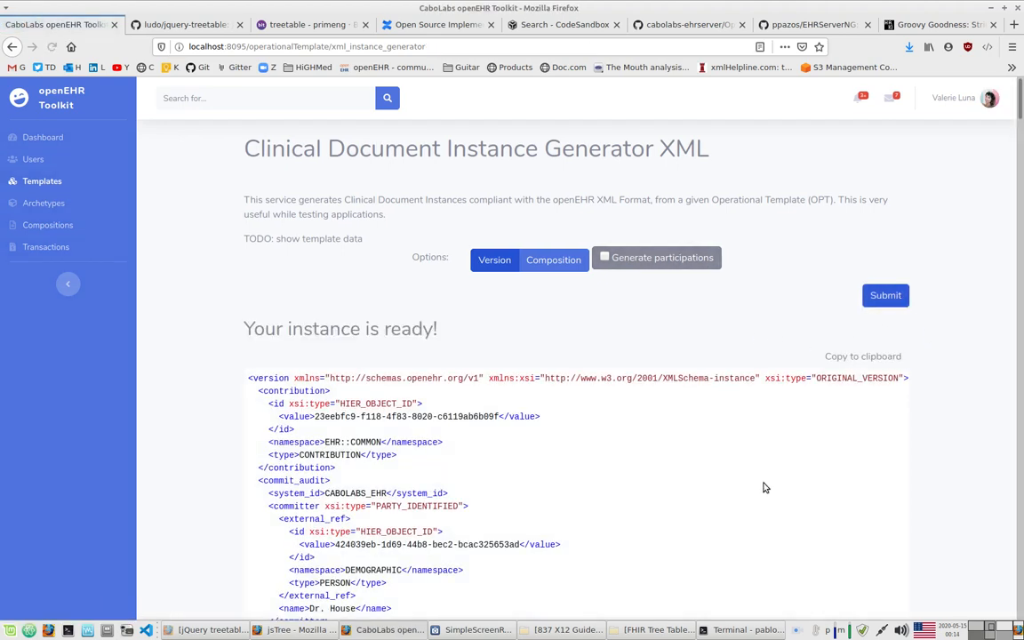
Step: Examine the generated XML instance's contribution and commit data and its systolic and diastolic blood pressure magnitudes
scroll(396, 404, "down", 2)
scroll(396, 405, "down", 2)
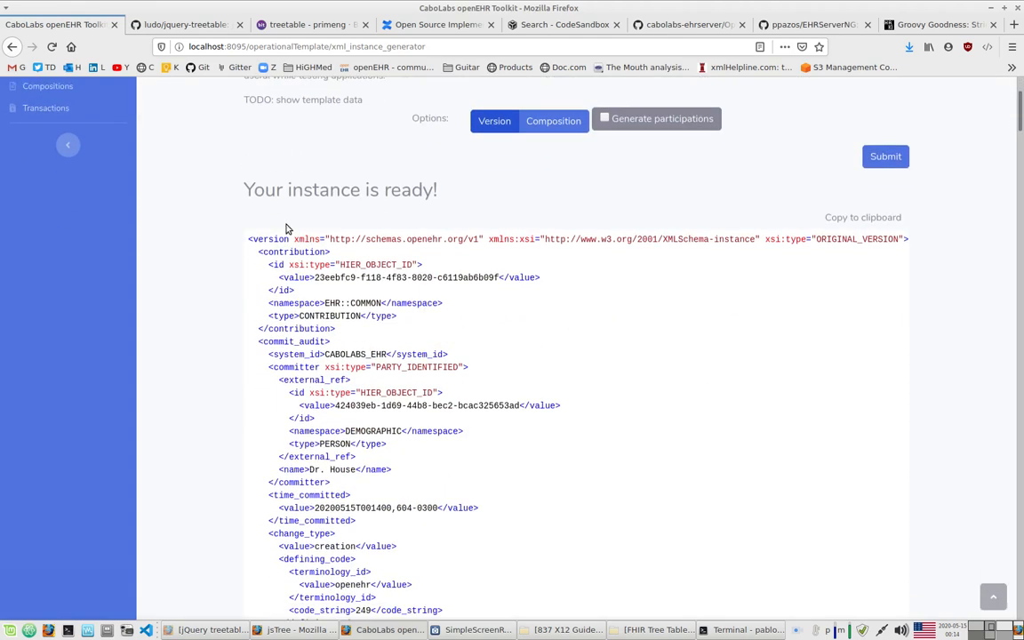
scroll(549, 368, "down", 3)
scroll(549, 368, "down", 15)
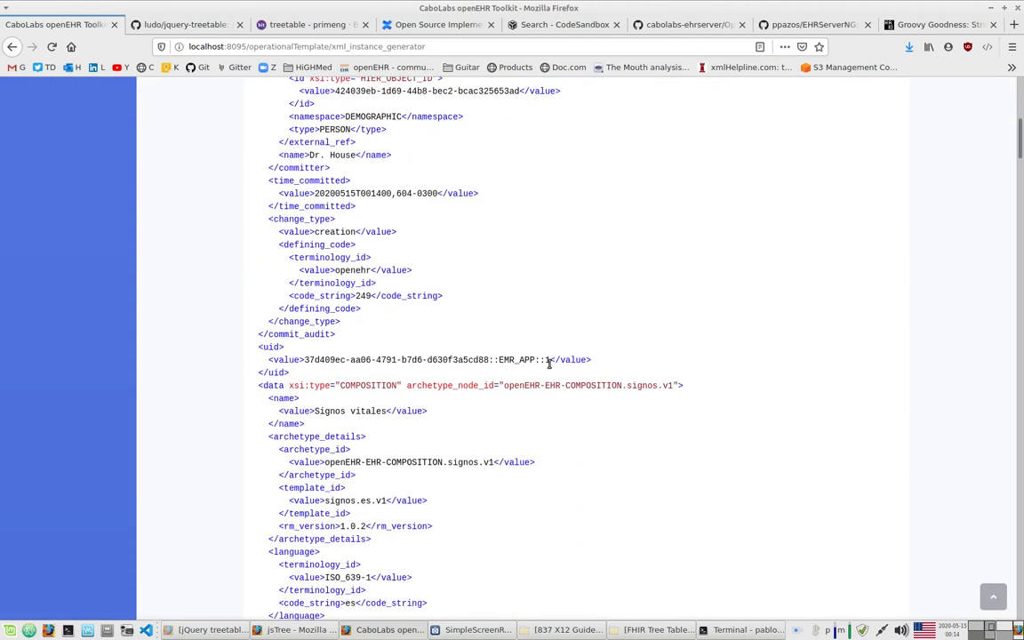
scroll(549, 368, "down", 13)
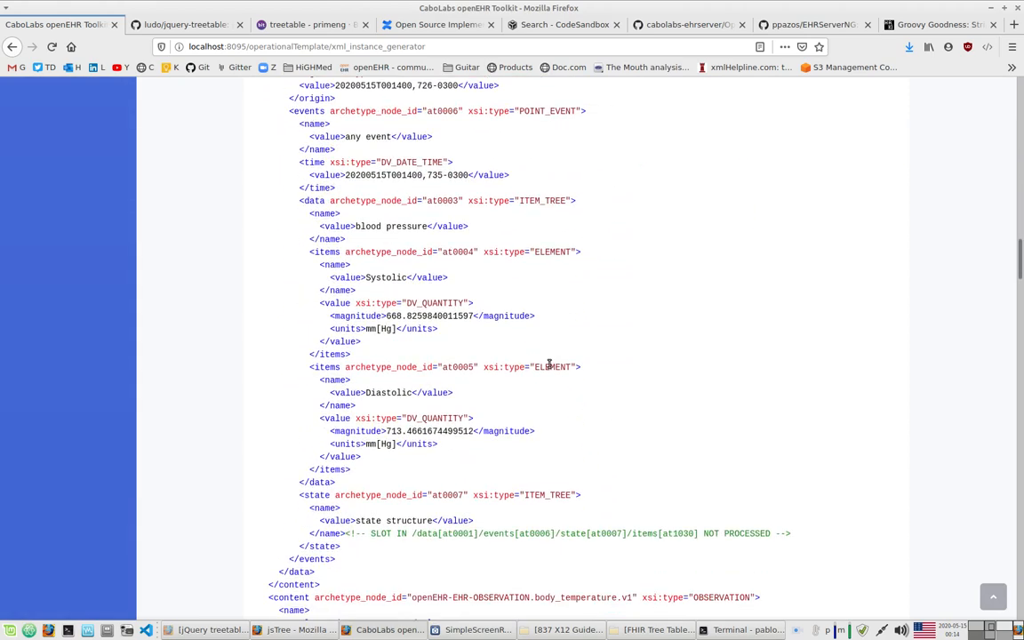
scroll(549, 365, "up", 2)
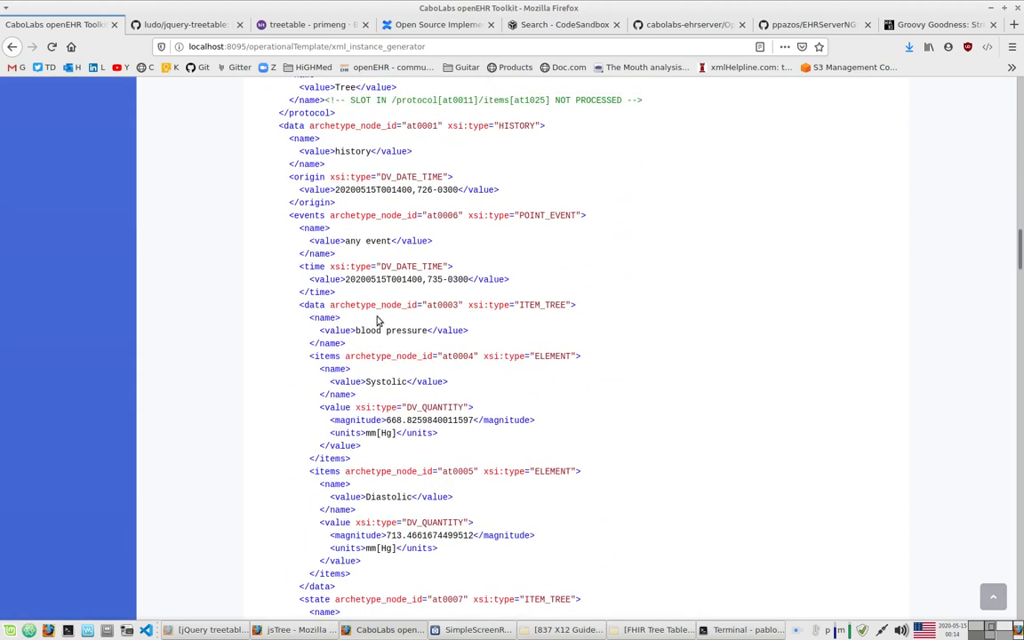
left_click_drag(365, 316, 471, 421)
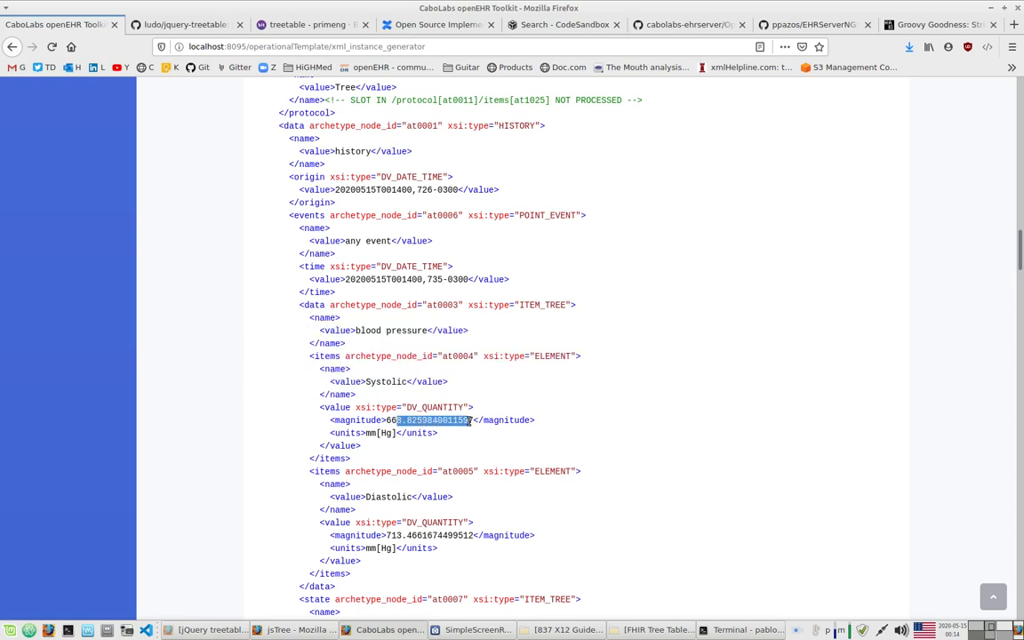
left_click_drag(392, 421, 478, 425)
scroll(473, 469, "down", 3)
scroll(474, 477, "down", 3)
scroll(476, 476, "up", 4)
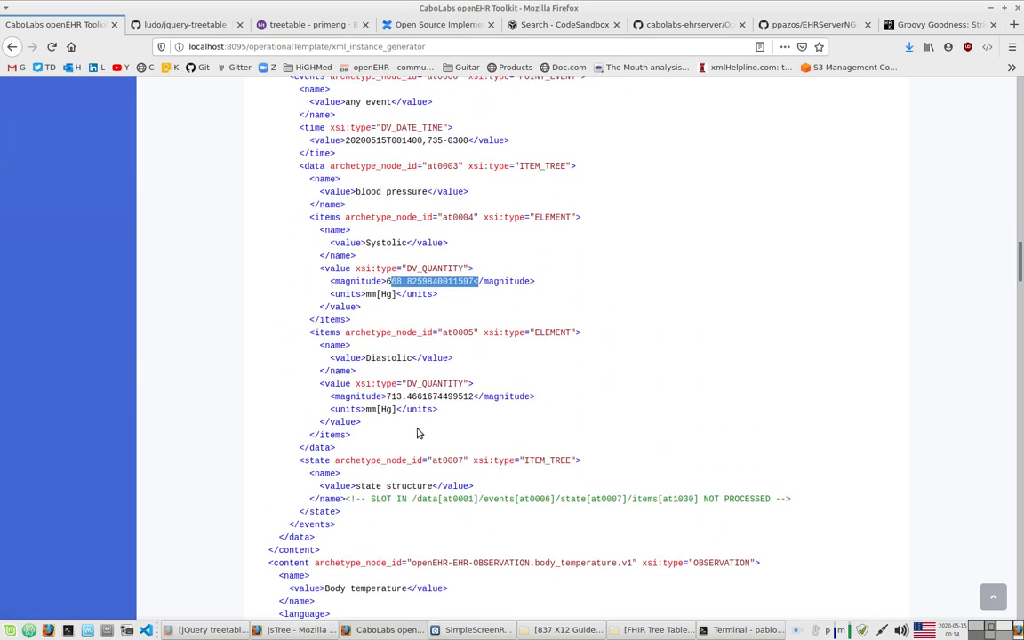
left_click_drag(367, 397, 490, 400)
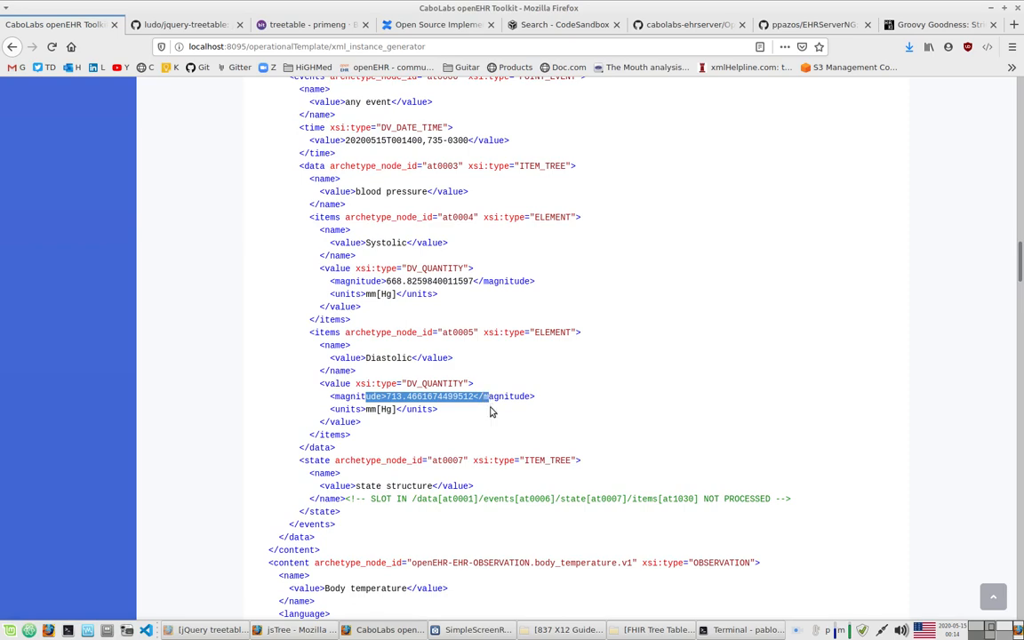
Step: Review the temperature, pulse, respiration, weight and height observations in the rest of the generated XML instance
scroll(491, 409, "down", 10)
scroll(491, 411, "down", 12)
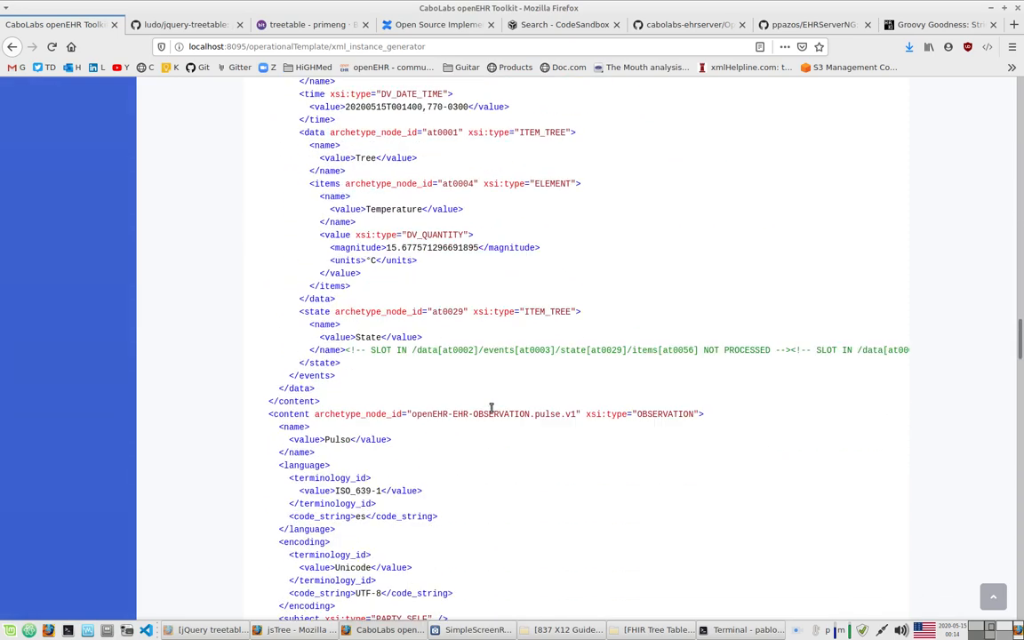
scroll(491, 409, "down", 12)
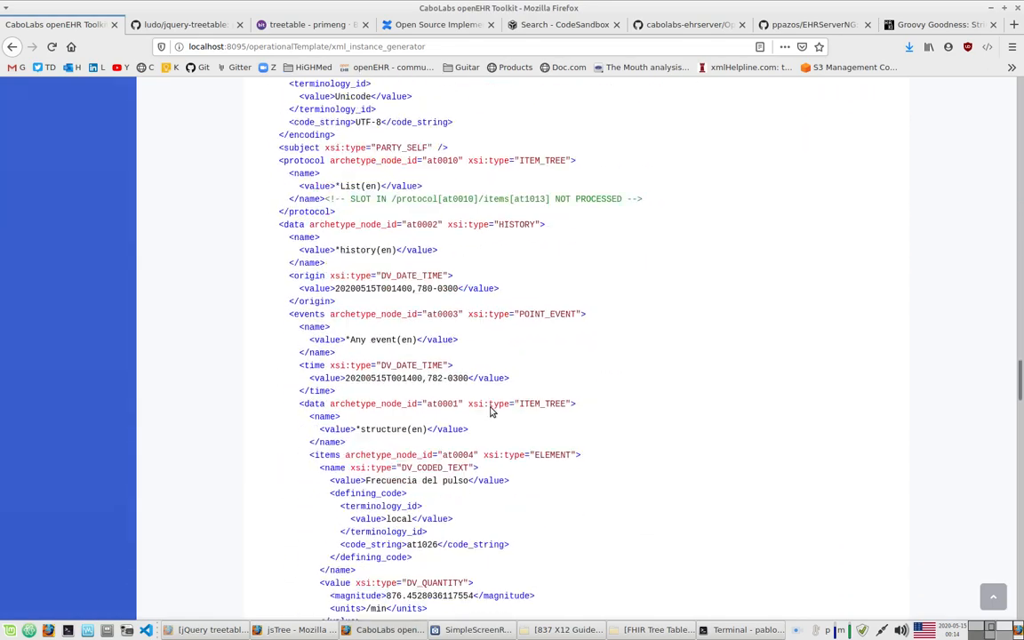
scroll(491, 411, "down", 18)
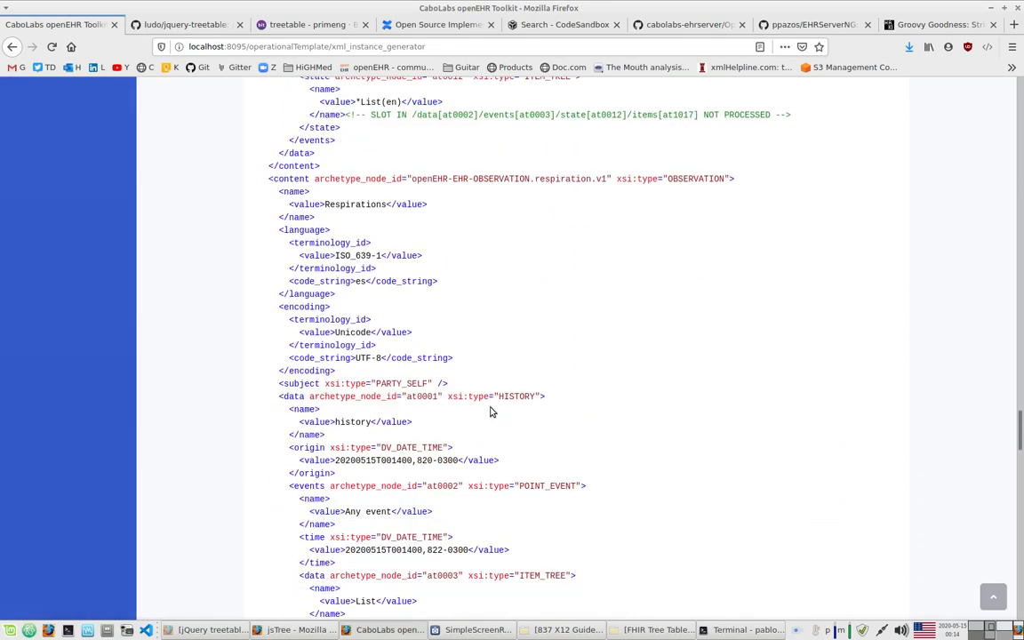
scroll(491, 412, "down", 15)
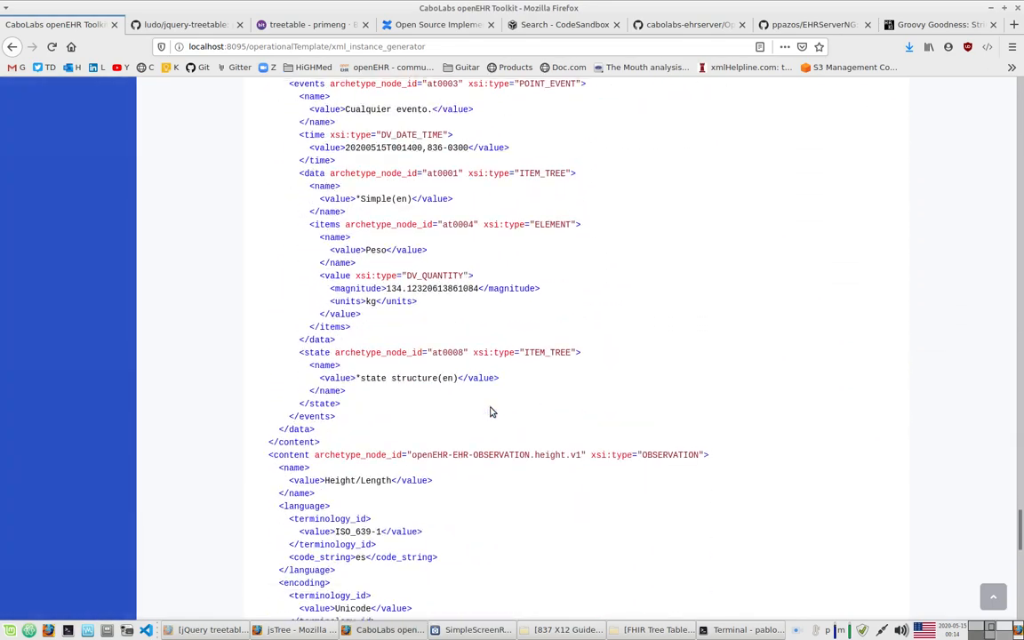
scroll(491, 412, "up", 20)
scroll(490, 409, "up", 20)
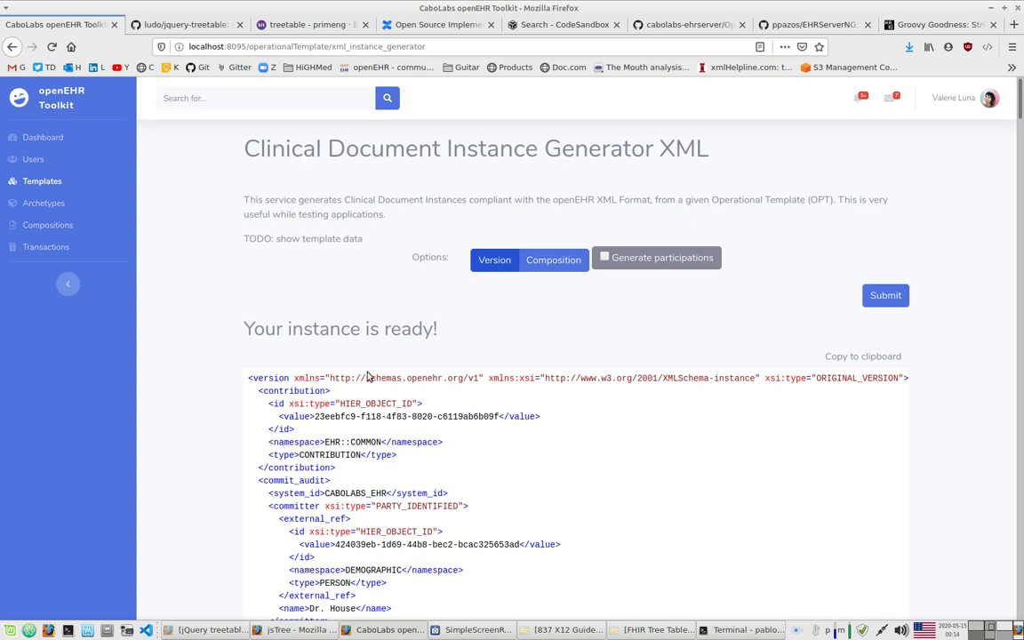
Step: Open the stored signos.es.v1 composition from the compositions list and inspect its file location, size, type, owner and template ID
left_click(54, 226)
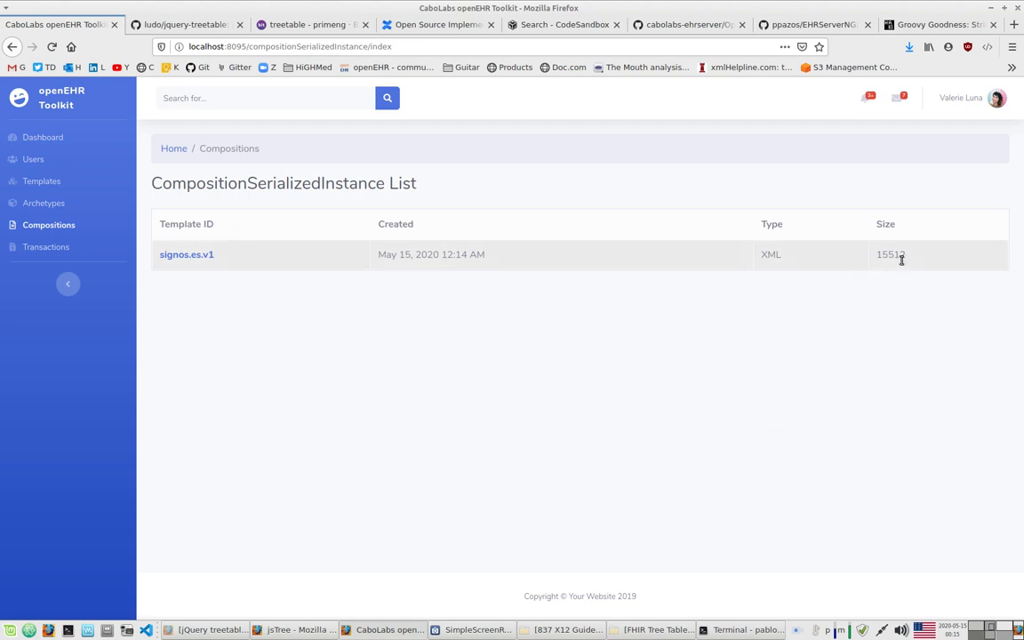
left_click(187, 262)
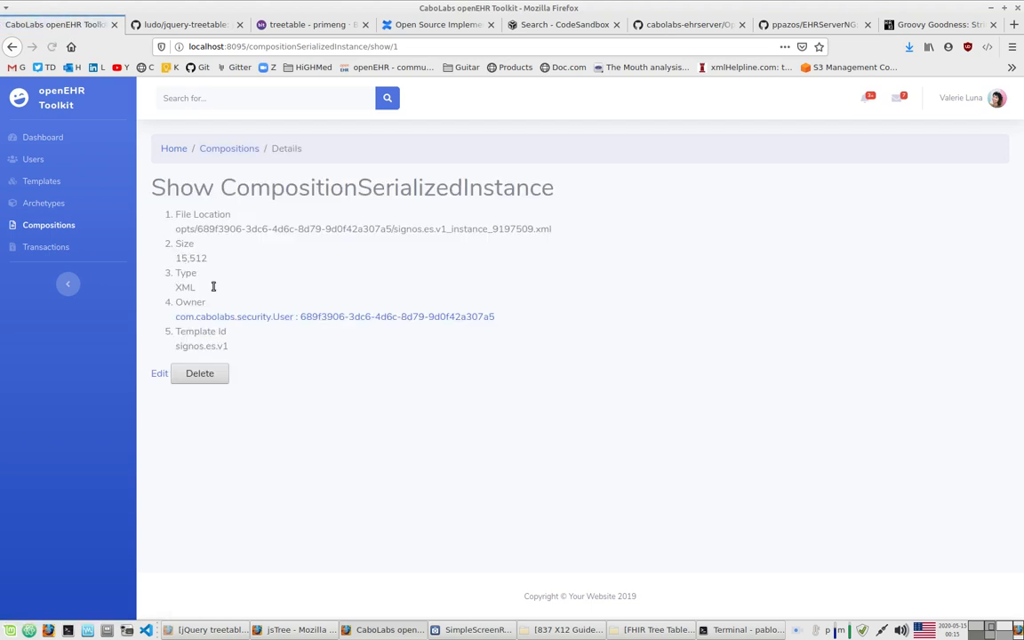
left_click_drag(201, 219, 439, 393)
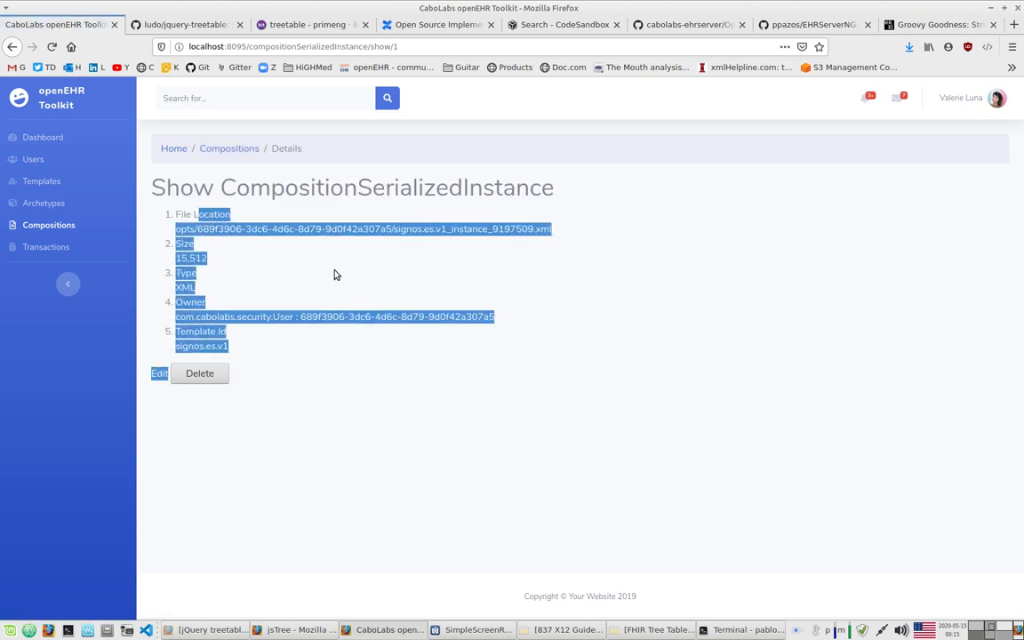
left_click(185, 246)
left_click_drag(197, 258, 307, 379)
left_click(340, 428)
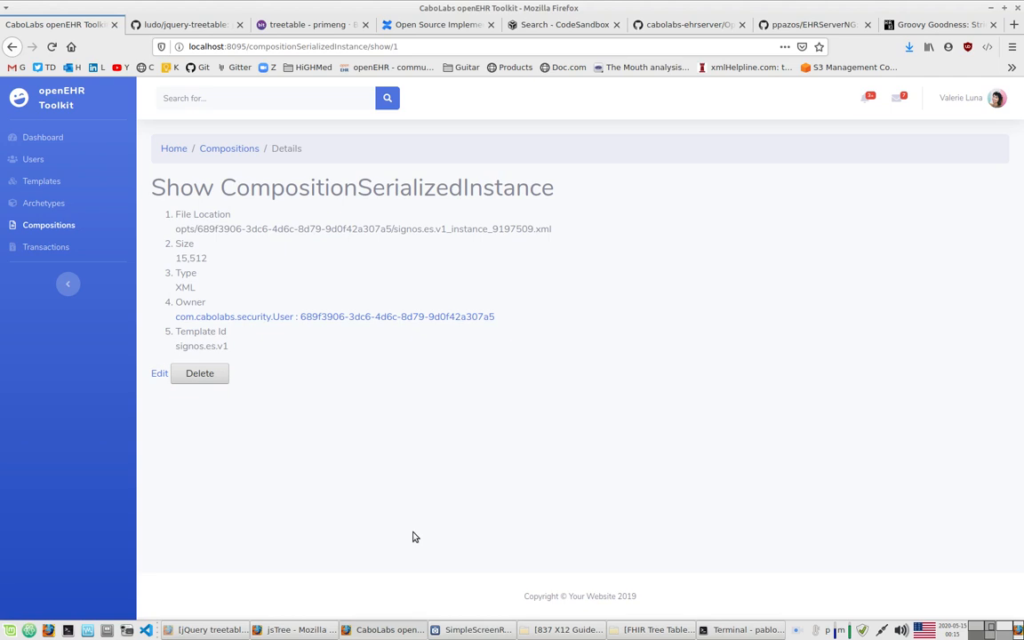
Step: Return to the operational templates and upload the template file Encuentro.opt
left_click(49, 184)
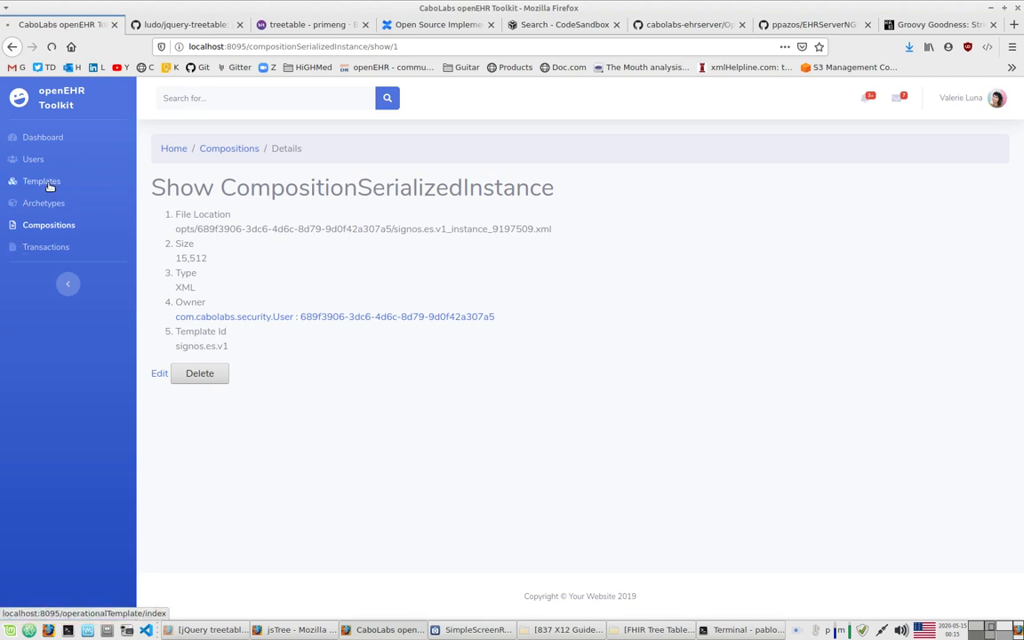
left_click(993, 185)
left_click(165, 182)
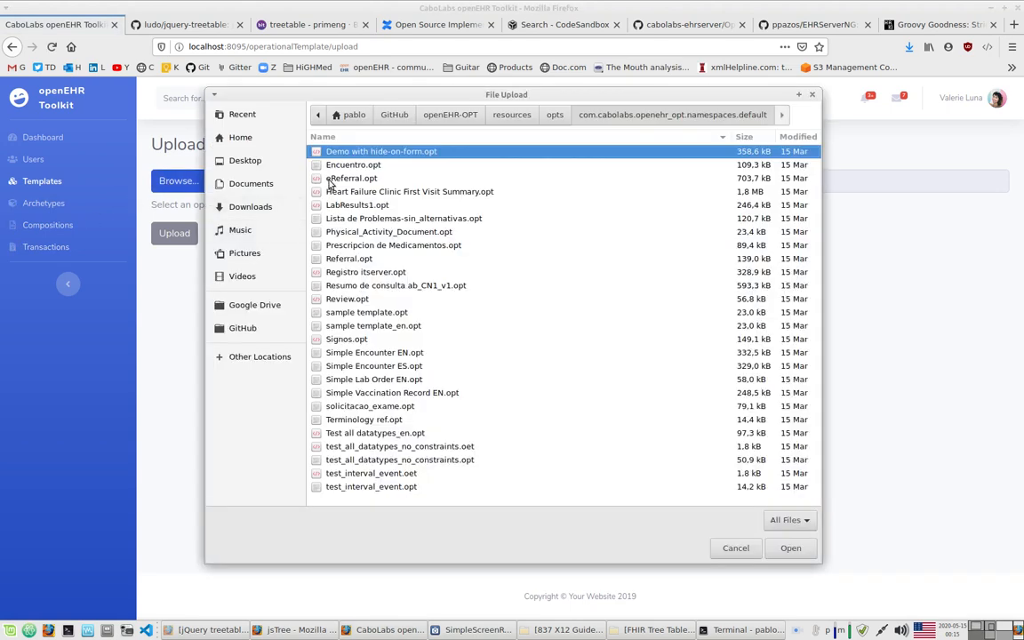
left_click(343, 166)
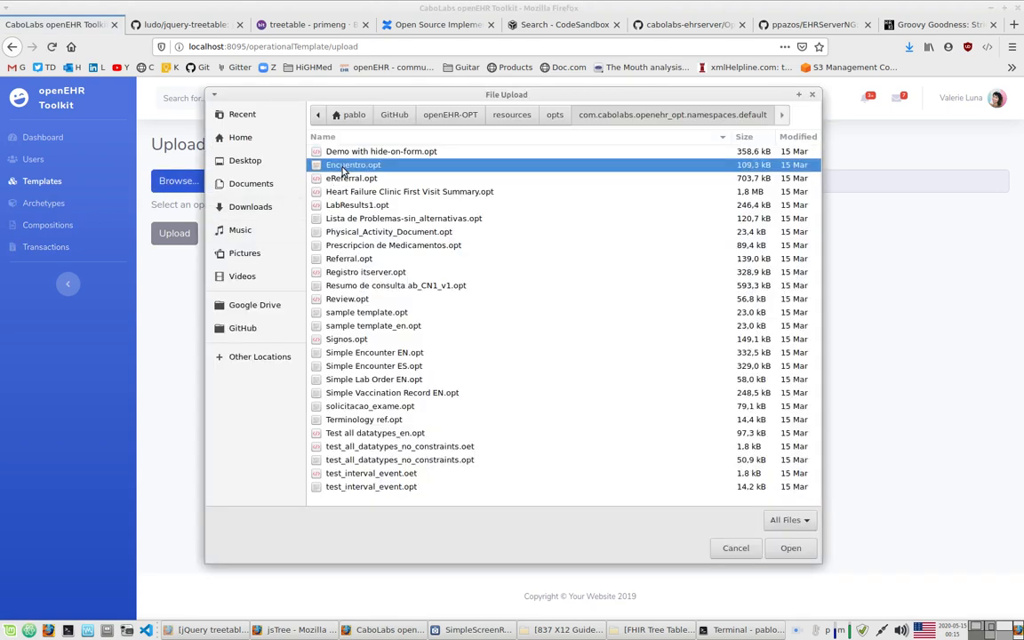
left_click(790, 547)
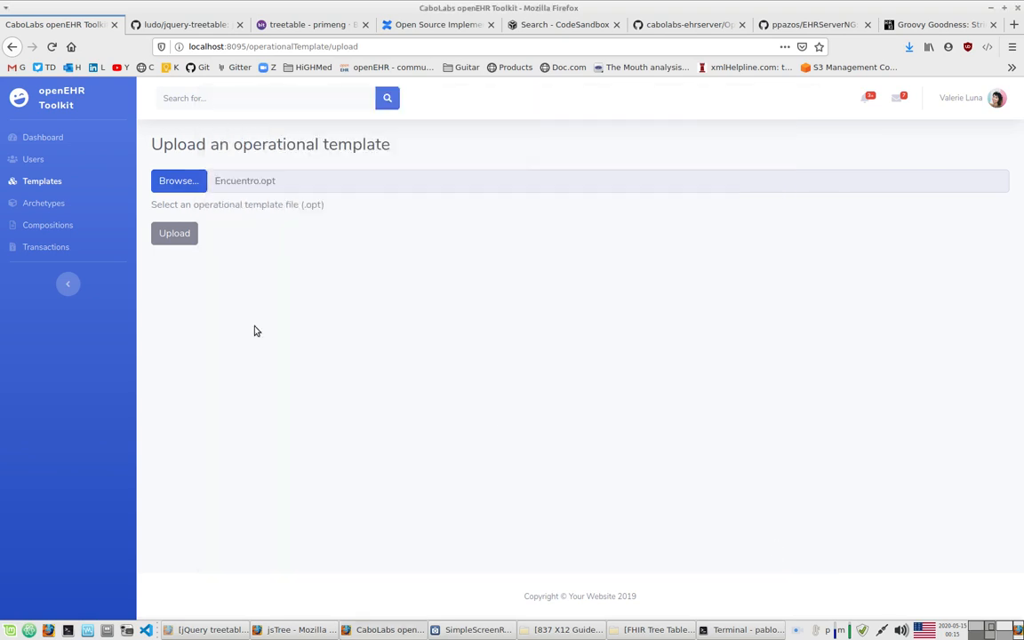
left_click(176, 233)
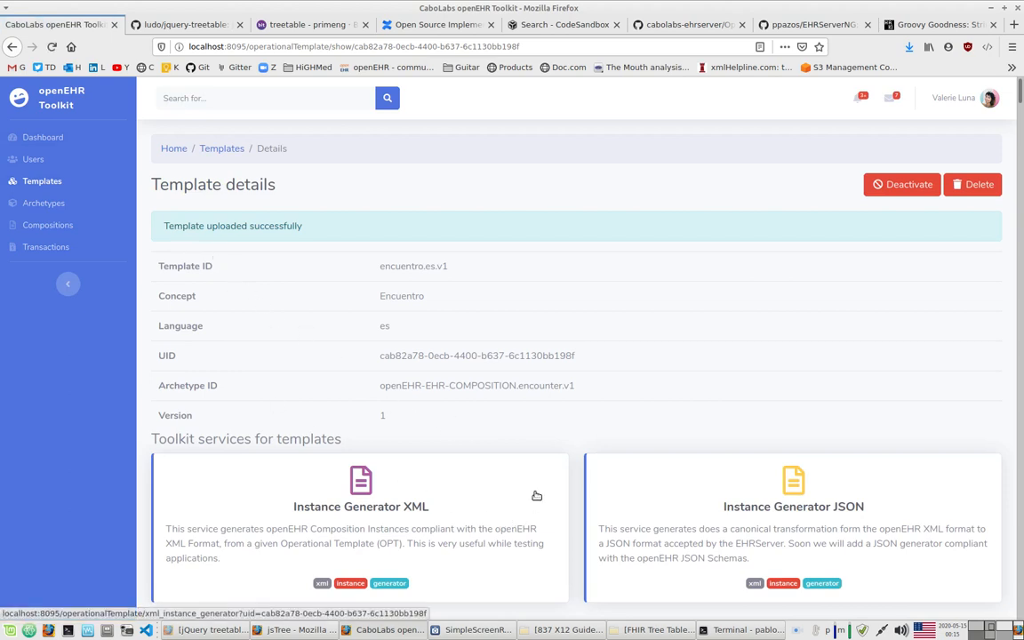
Step: Generate an XML version instance with participations included from the encuentro.es.v1 template
scroll(492, 399, "down", 2)
left_click(450, 417)
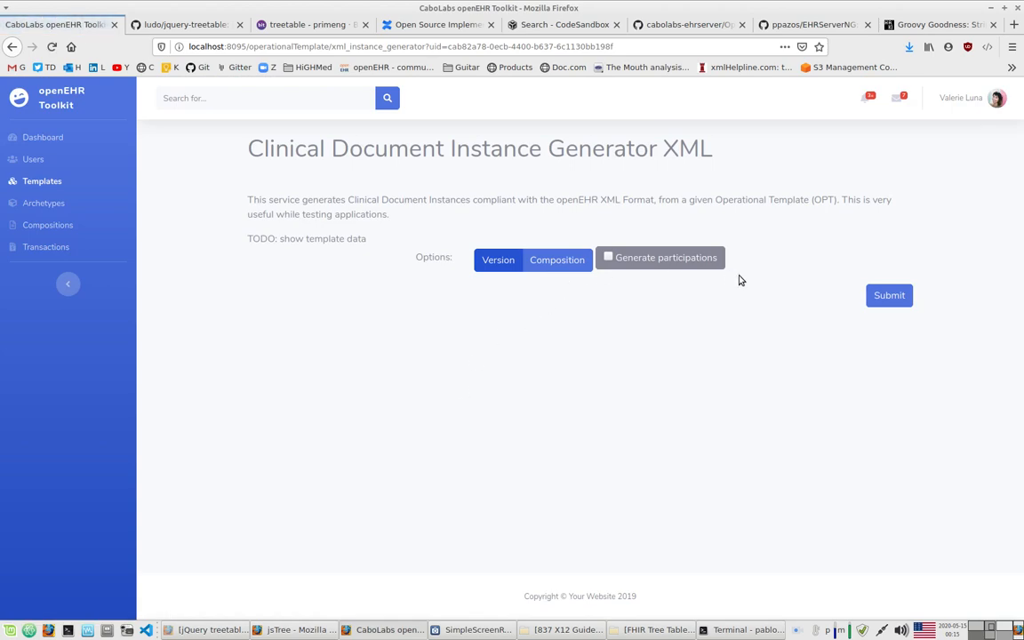
left_click(696, 260)
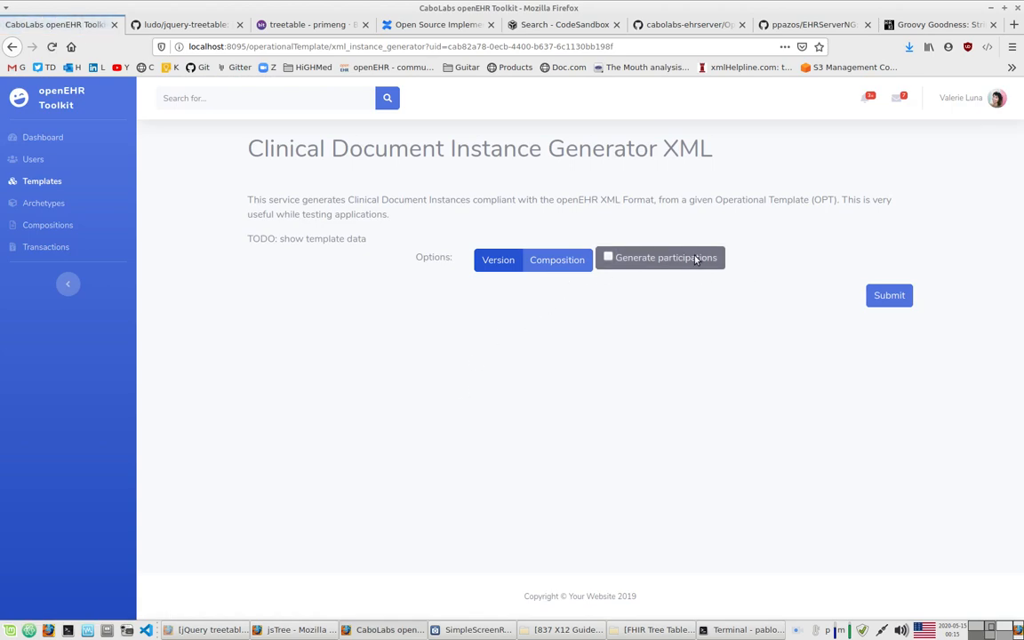
left_click(885, 298)
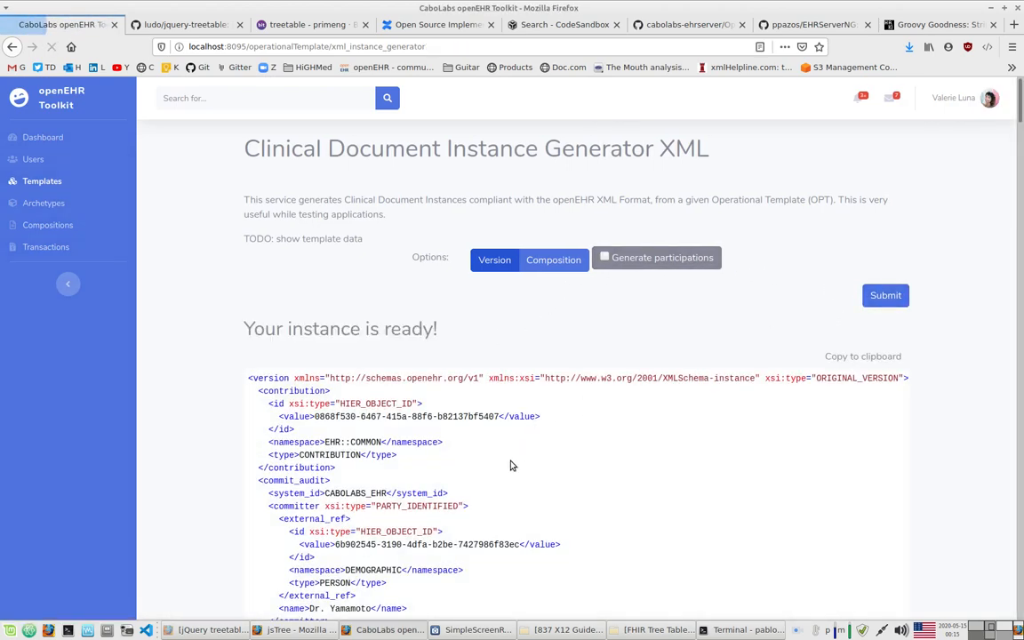
Step: Examine the generated XML instance's composition metadata, composer, context and participations
scroll(512, 466, "down", 10)
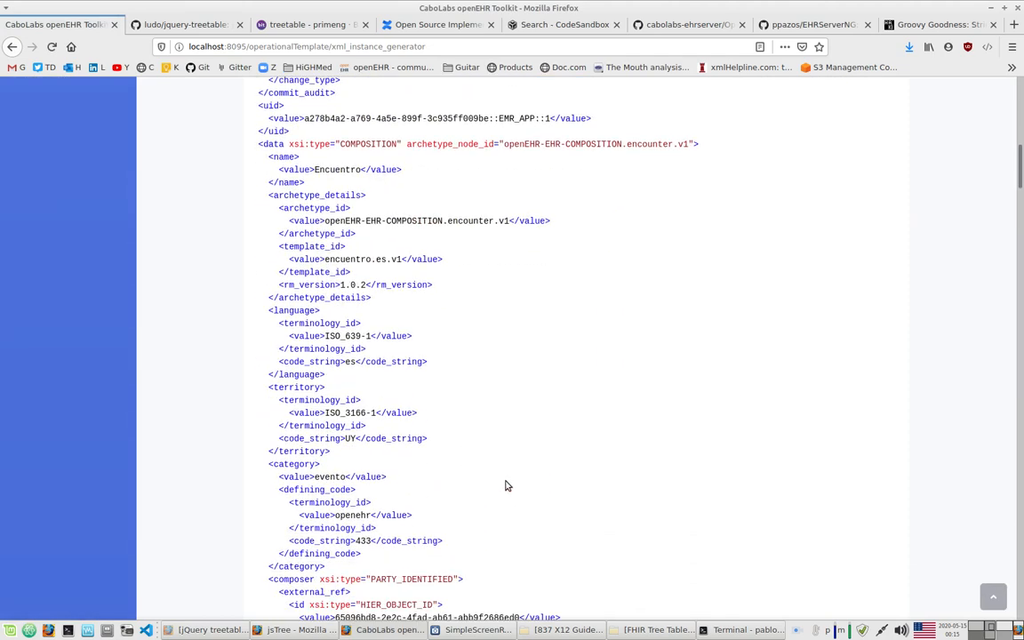
scroll(505, 486, "up", 6)
scroll(505, 485, "down", 6)
scroll(505, 486, "down", 7)
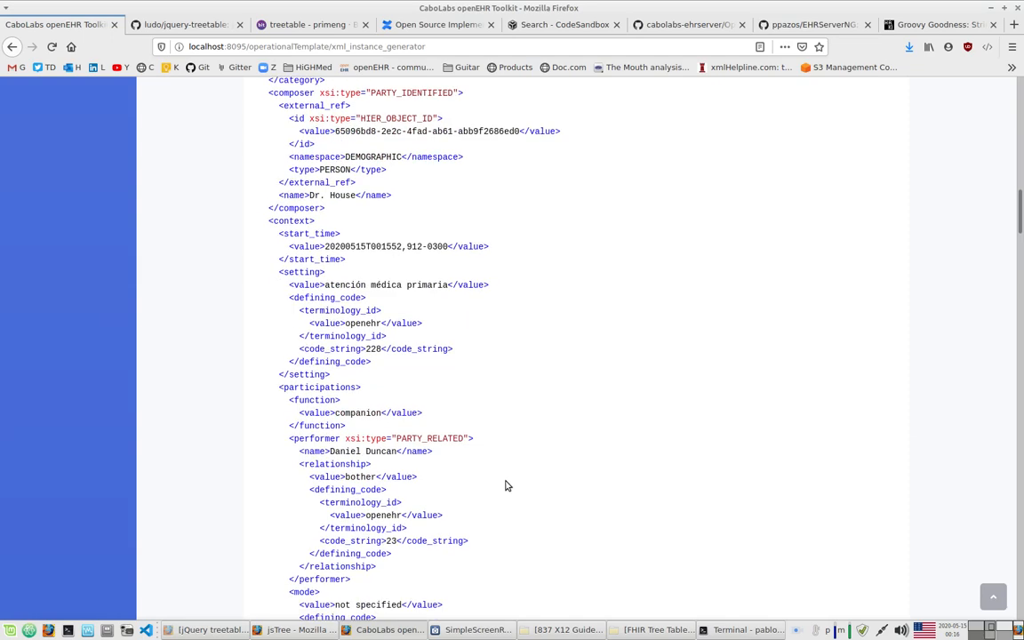
scroll(481, 462, "down", 1)
left_click_drag(341, 317, 401, 553)
scroll(401, 553, "down", 3)
Step: Compare the version element and its commit data with the composition data nested inside the generated XML instance
scroll(396, 555, "up", 12)
scroll(389, 553, "up", 6)
scroll(388, 548, "down", 2)
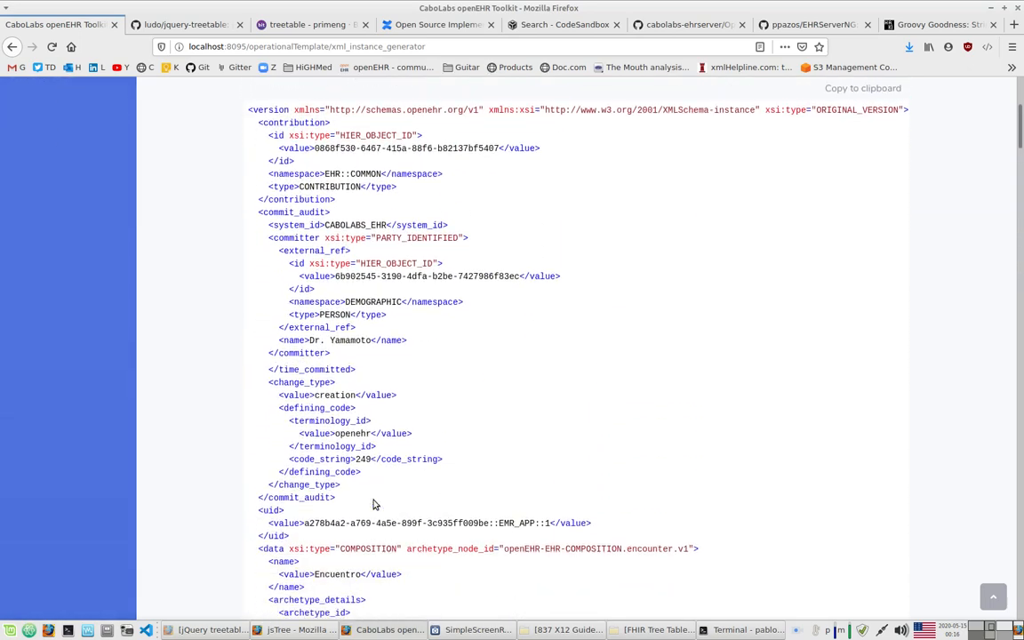
scroll(374, 504, "down", 2)
scroll(363, 465, "down", 3)
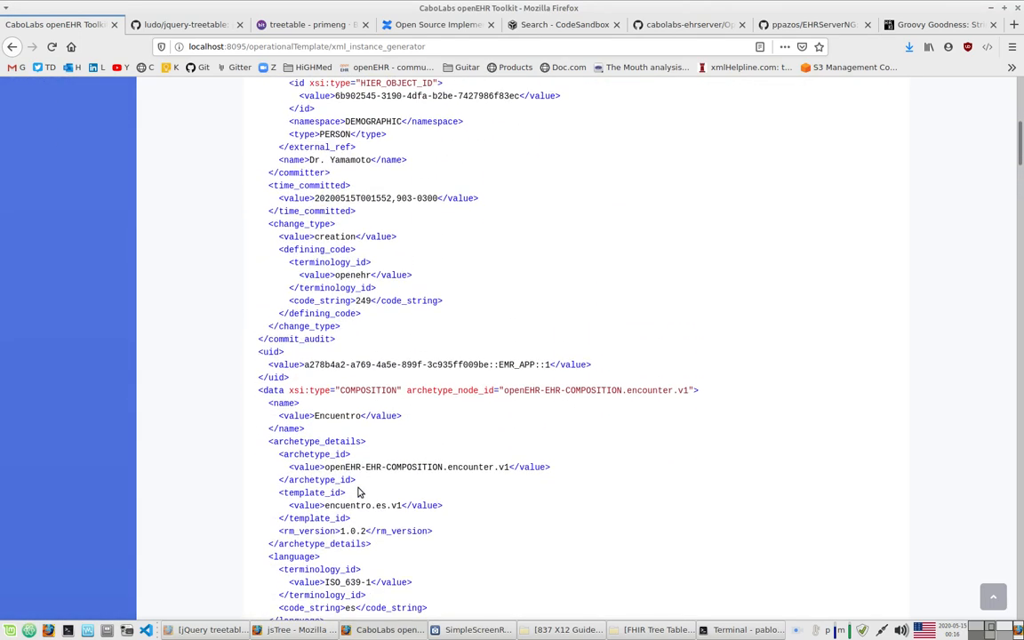
left_click_drag(275, 387, 324, 502)
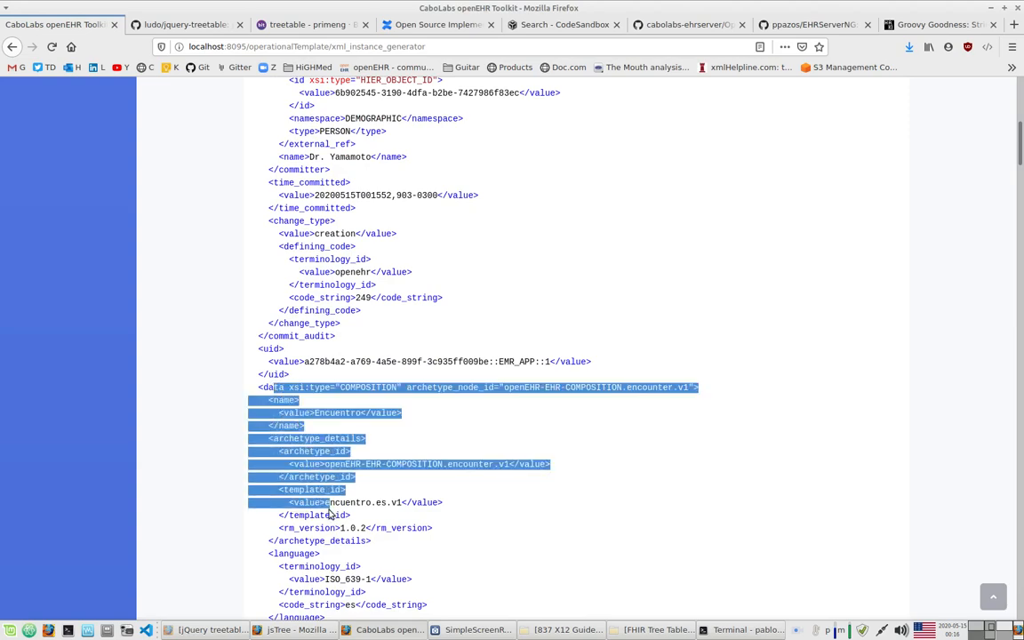
scroll(324, 498, "up", 7)
left_click_drag(278, 274, 279, 287)
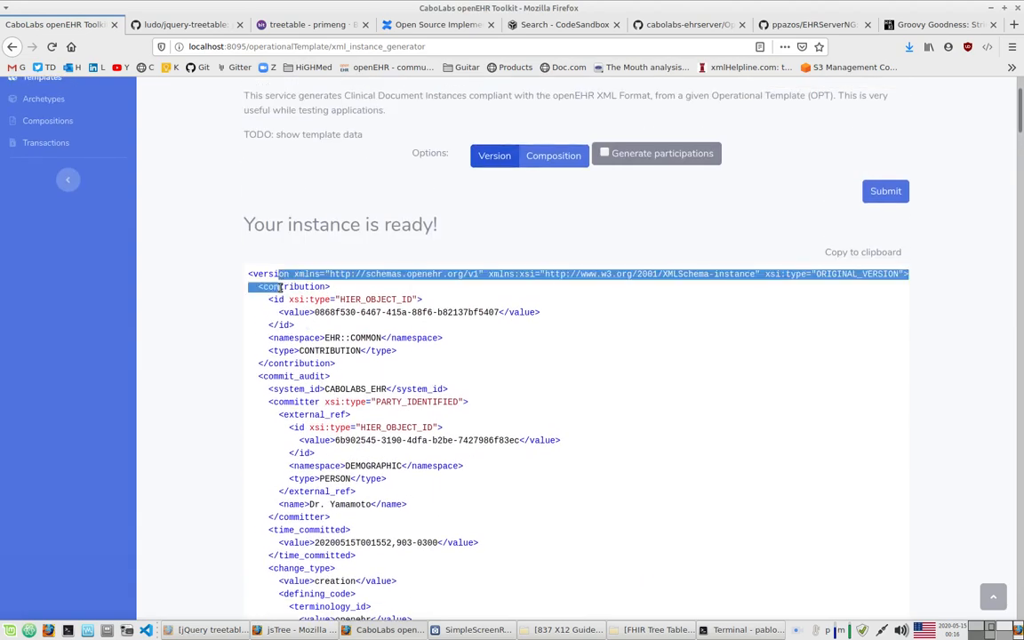
Step: Check the compositions list for the stored encuentro.es.v1 instance, including its creation time, type and size
scroll(280, 368, "up", 3)
left_click(49, 226)
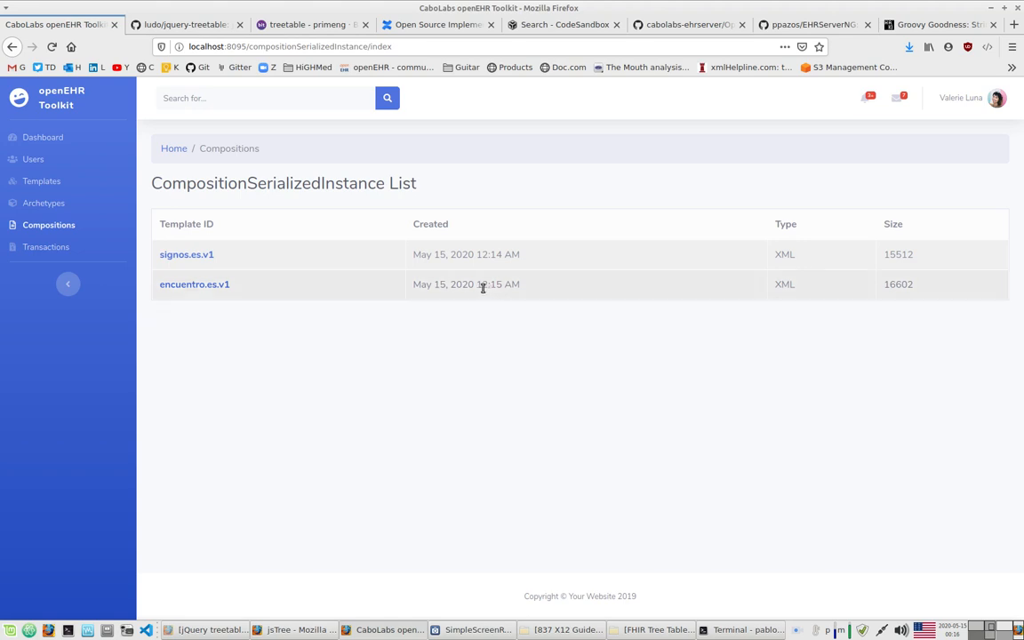
Step: Open the template nodes of signos.es.v1 and review their paths, reference model types and names, including the pulse name path
left_click(42, 183)
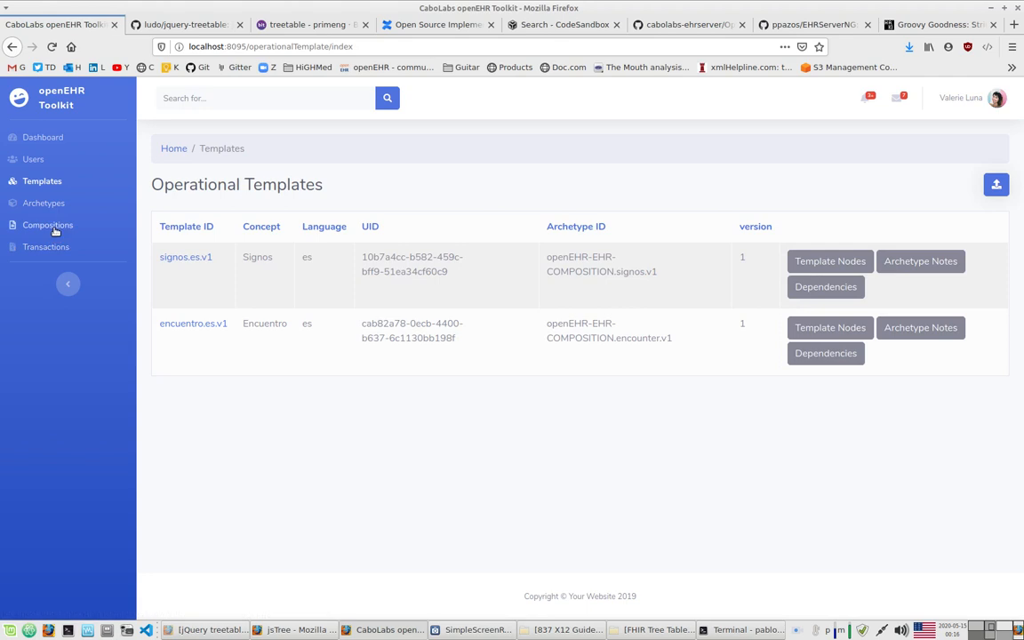
left_click(820, 264)
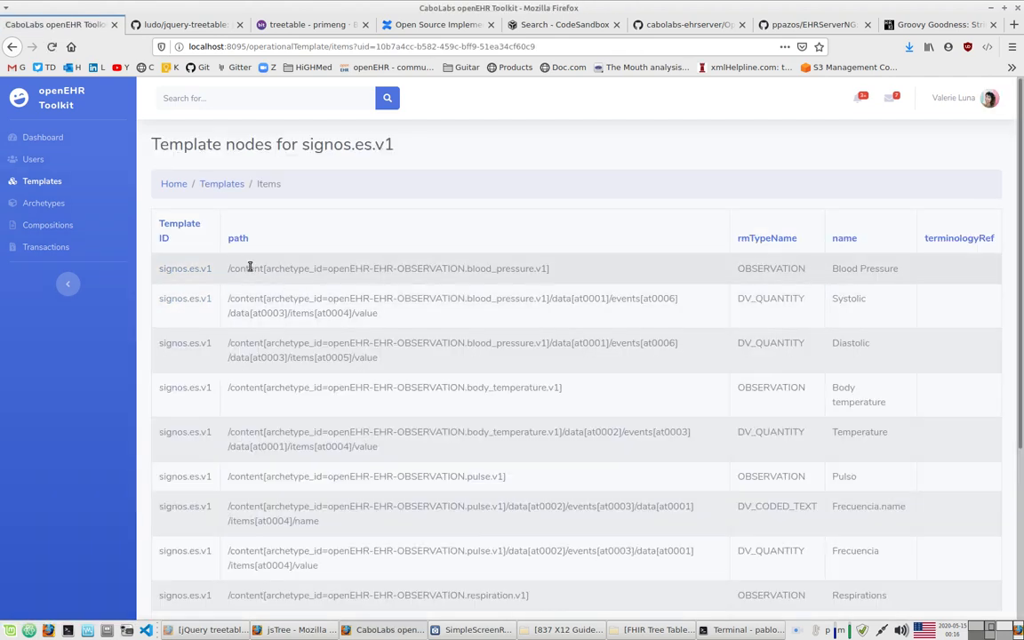
left_click_drag(260, 268, 563, 277)
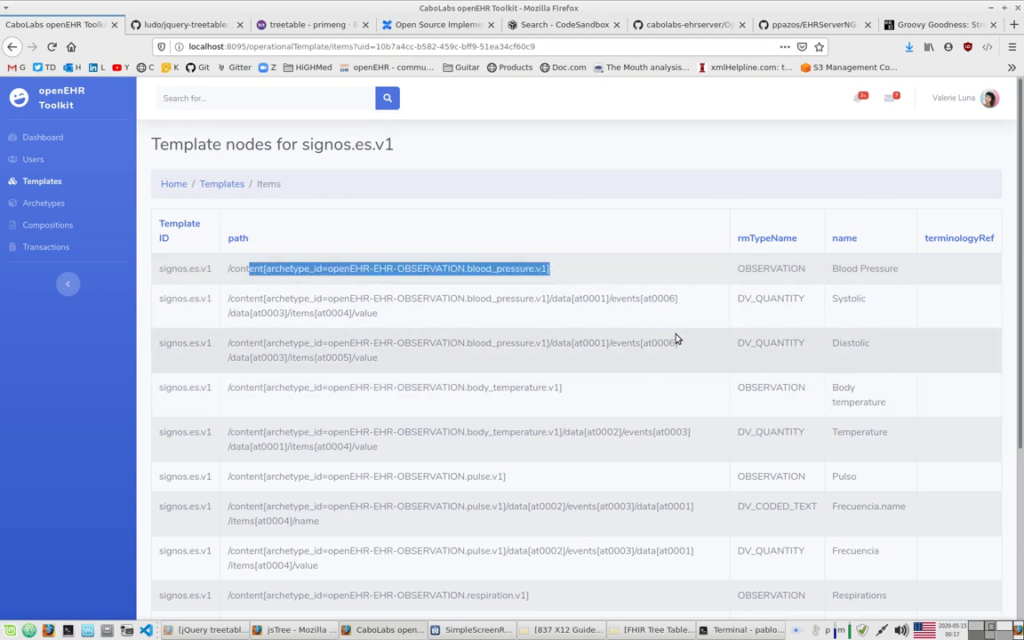
scroll(534, 324, "down", 1)
scroll(336, 413, "down", 2)
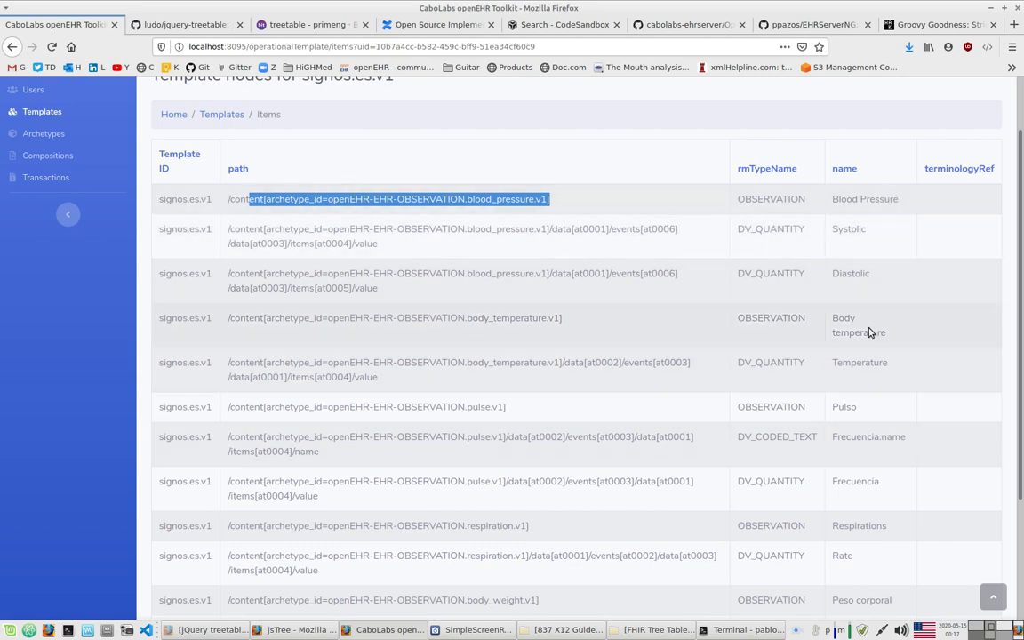
scroll(869, 451, "down", 3)
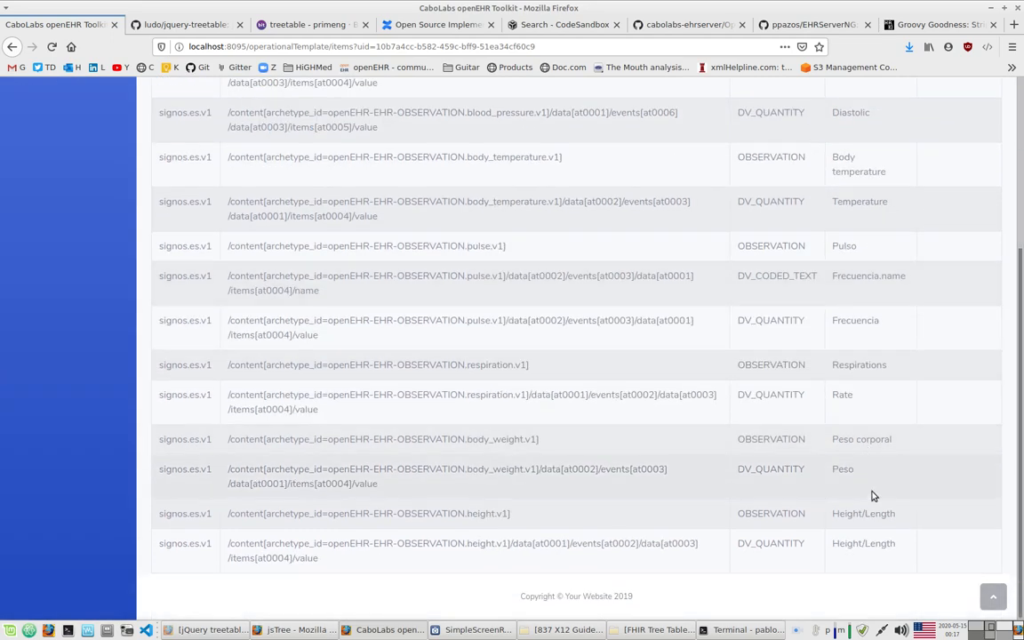
scroll(869, 476, "up", 5)
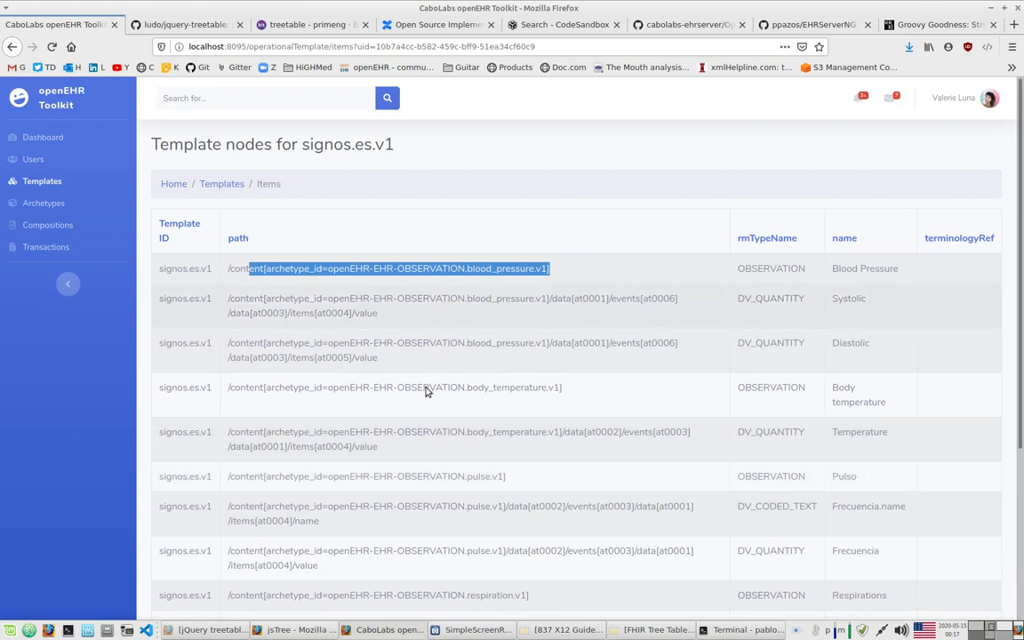
left_click_drag(318, 521, 227, 505)
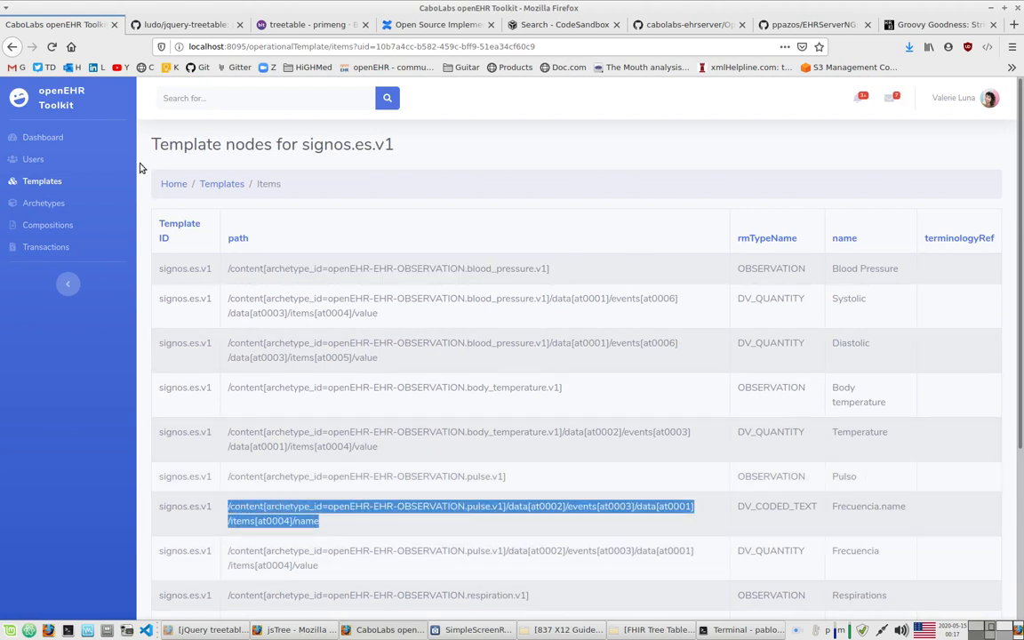
Step: Open the archetype nodes of signos.es.v1 and examine the archetype ID, path, type and language-tagged name of the entries
left_click(220, 182)
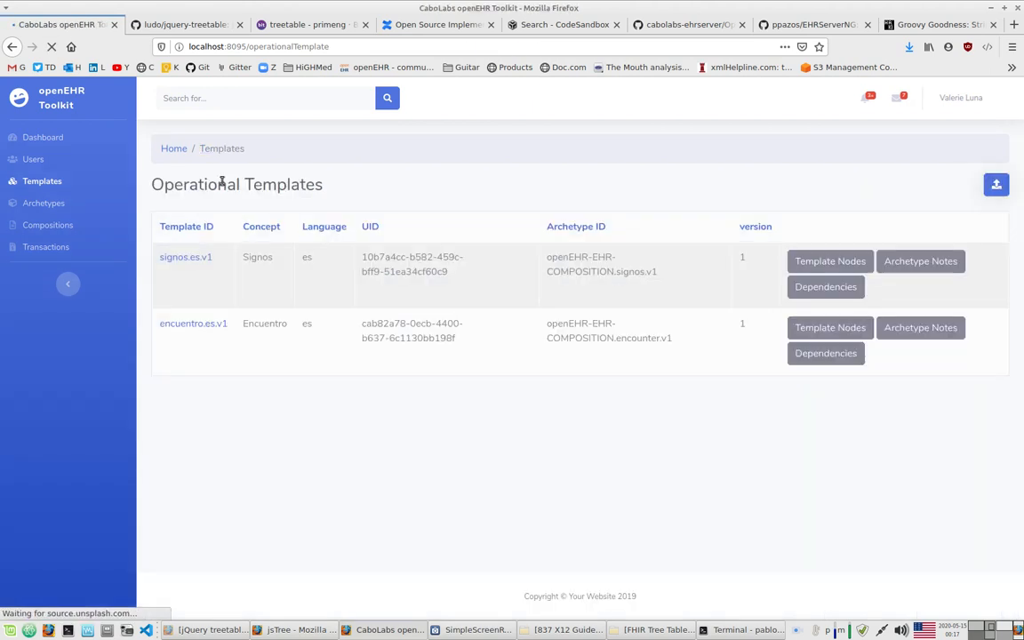
left_click(920, 261)
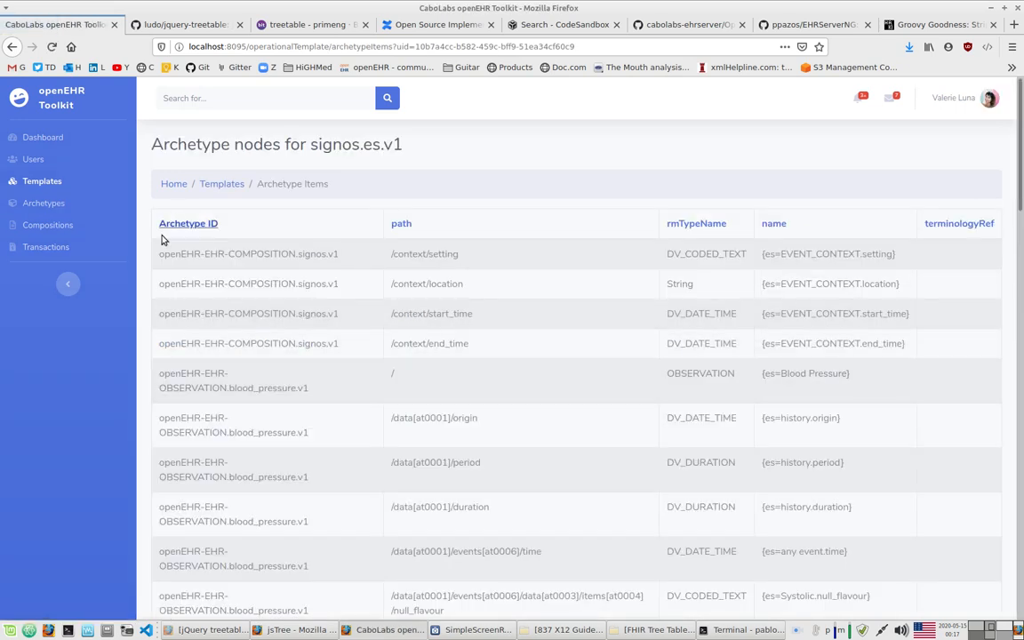
left_click_drag(162, 252, 366, 261)
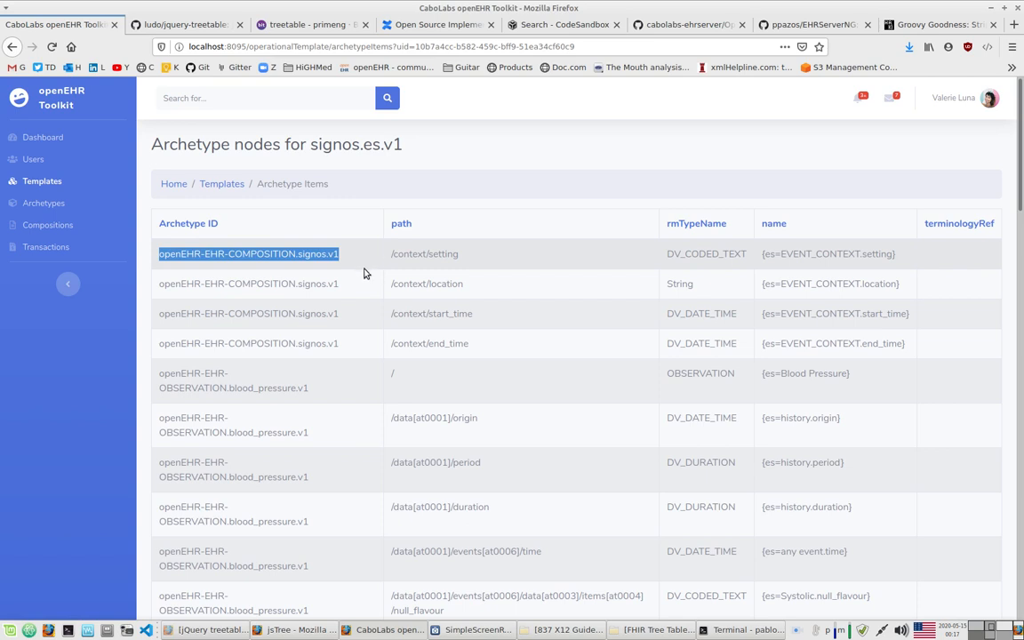
left_click_drag(390, 254, 475, 263)
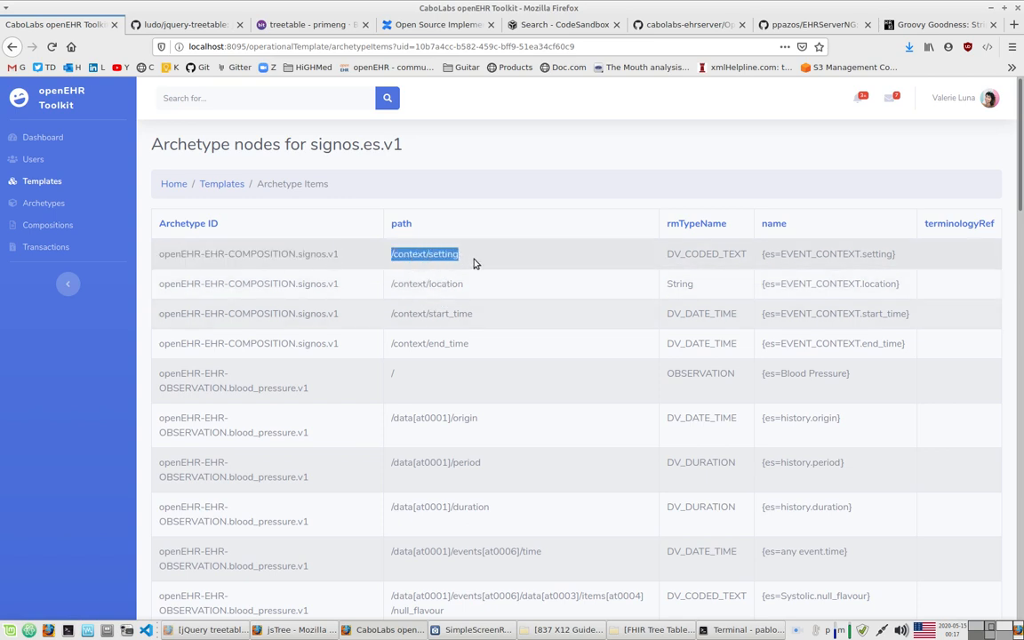
left_click(388, 260)
left_click_drag(394, 255, 474, 260)
left_click_drag(685, 254, 742, 255)
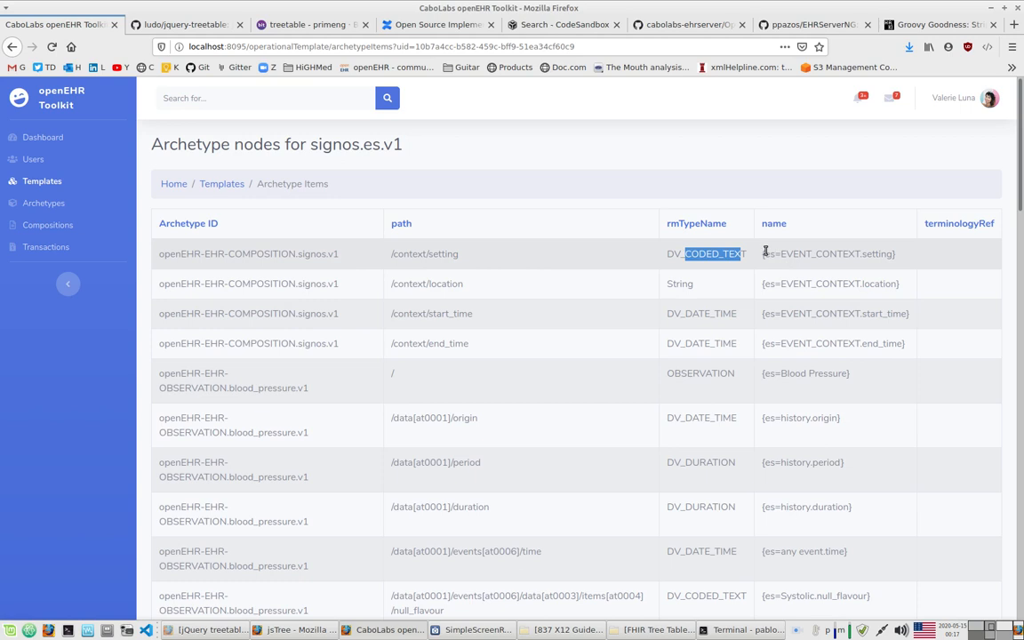
left_click_drag(765, 253, 897, 256)
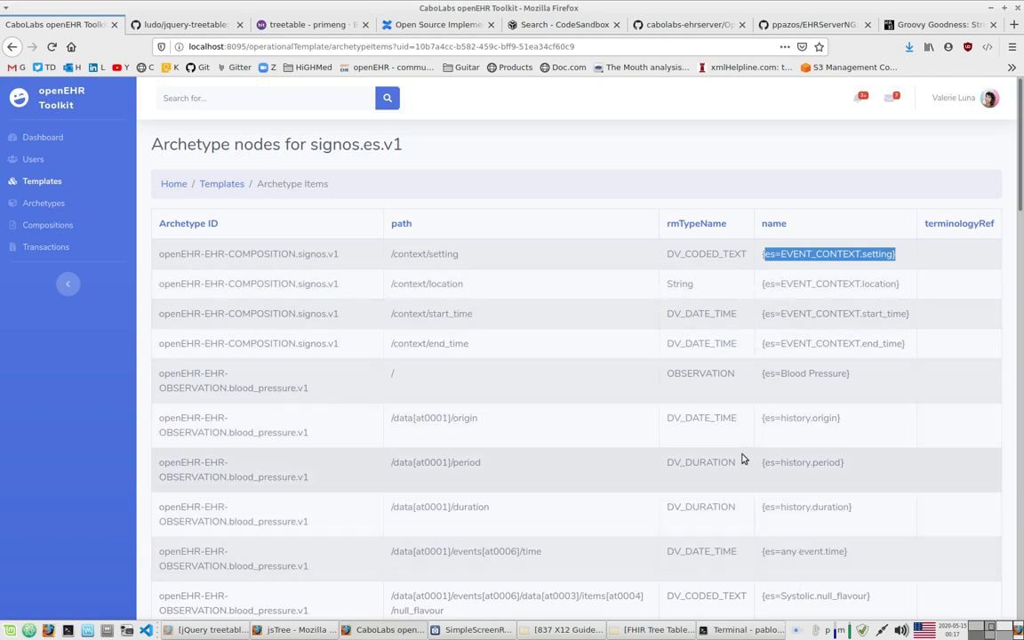
left_click(778, 374)
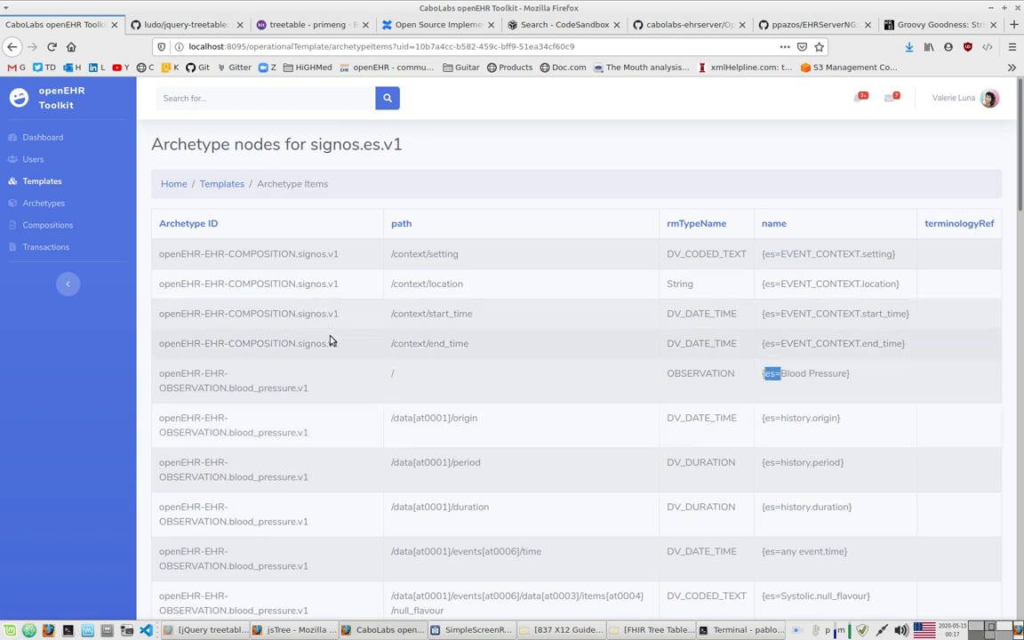
Step: Open the dependencies of the encuentro.es.v1 template and inspect the vital signs section and its nested blood pressure observation
left_click(50, 181)
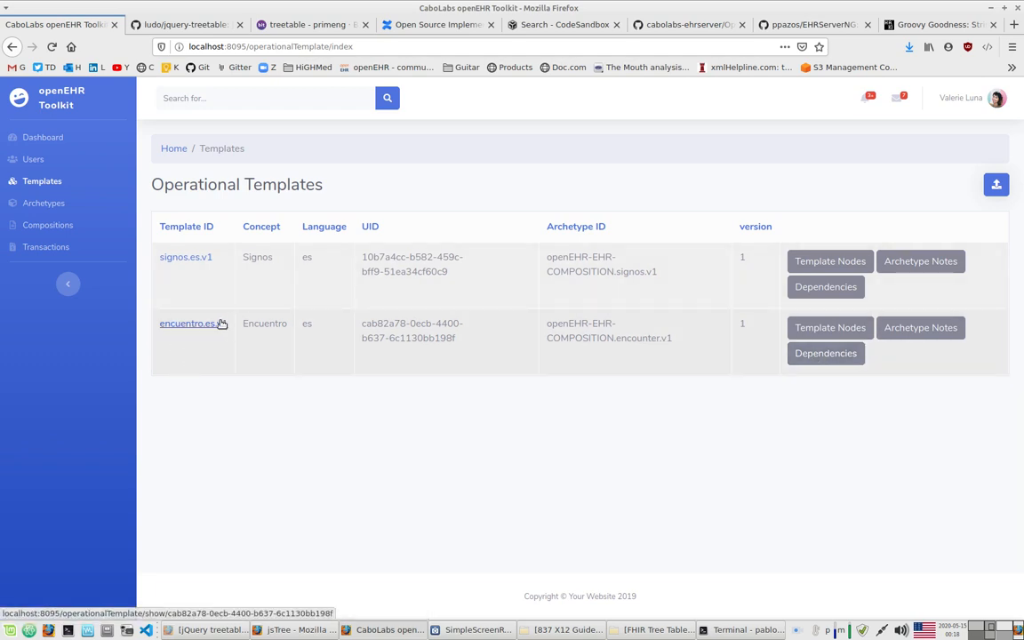
left_click(824, 359)
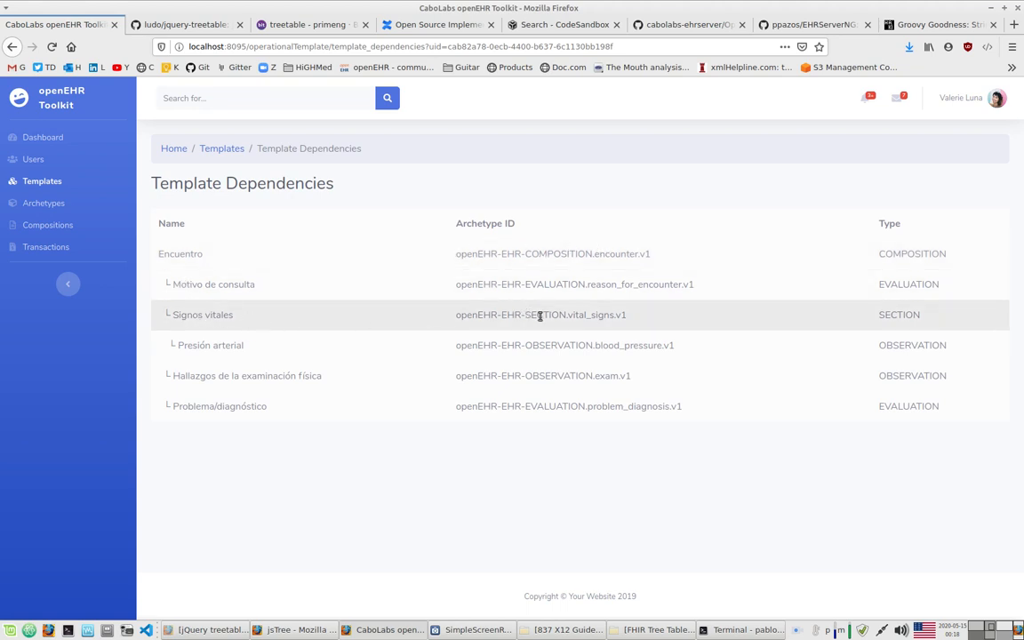
left_click_drag(508, 316, 592, 310)
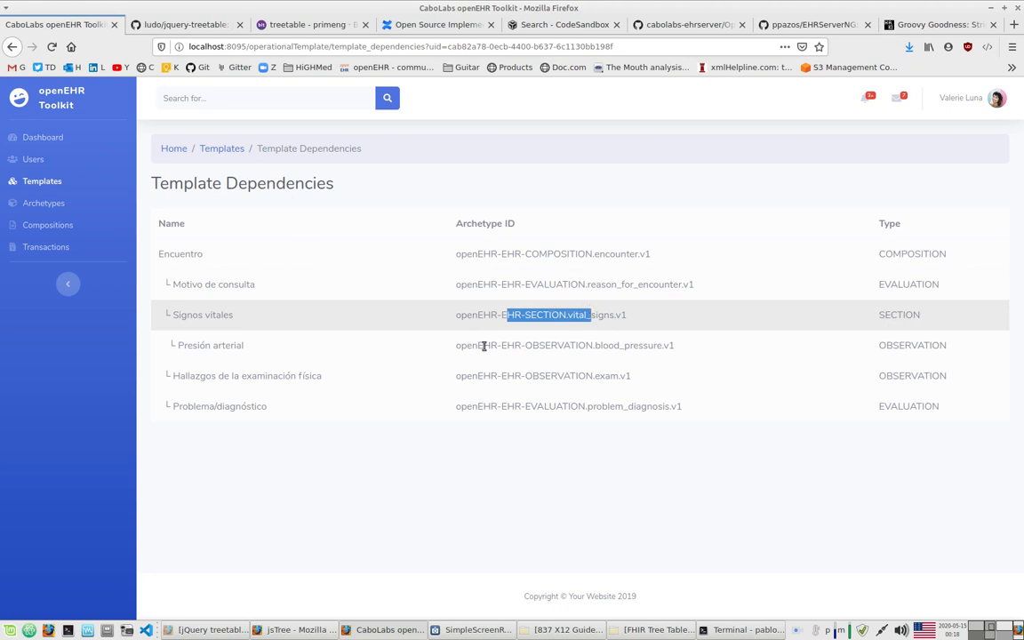
left_click_drag(533, 345, 609, 346)
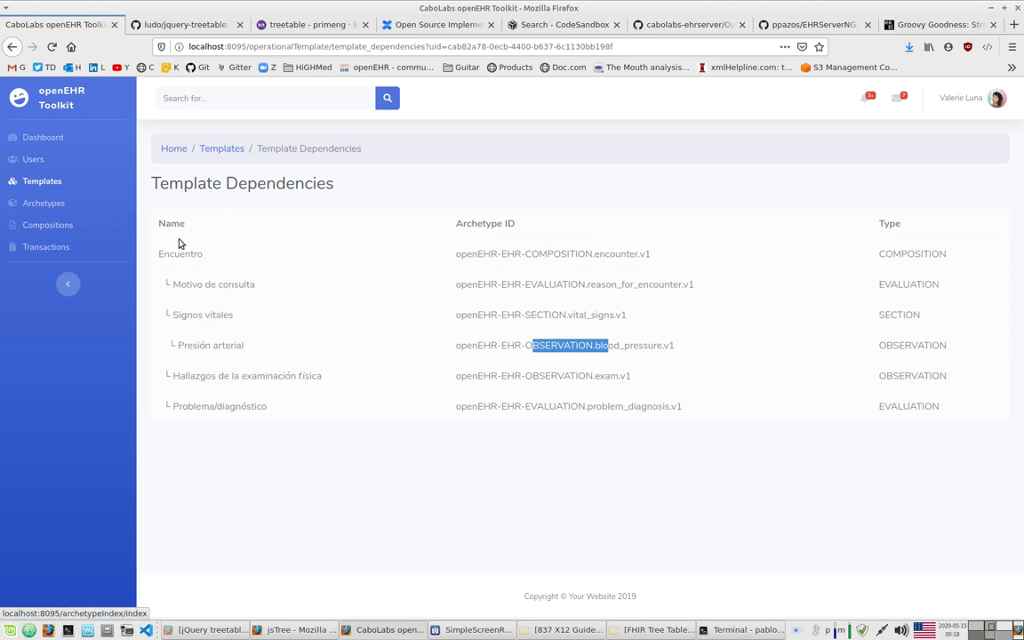
Step: Upload the archetype file openEHR-EHR-INSTRUCTION.test.v1.adl from the openEHR-ADL resources/archetypes folder
left_click(56, 205)
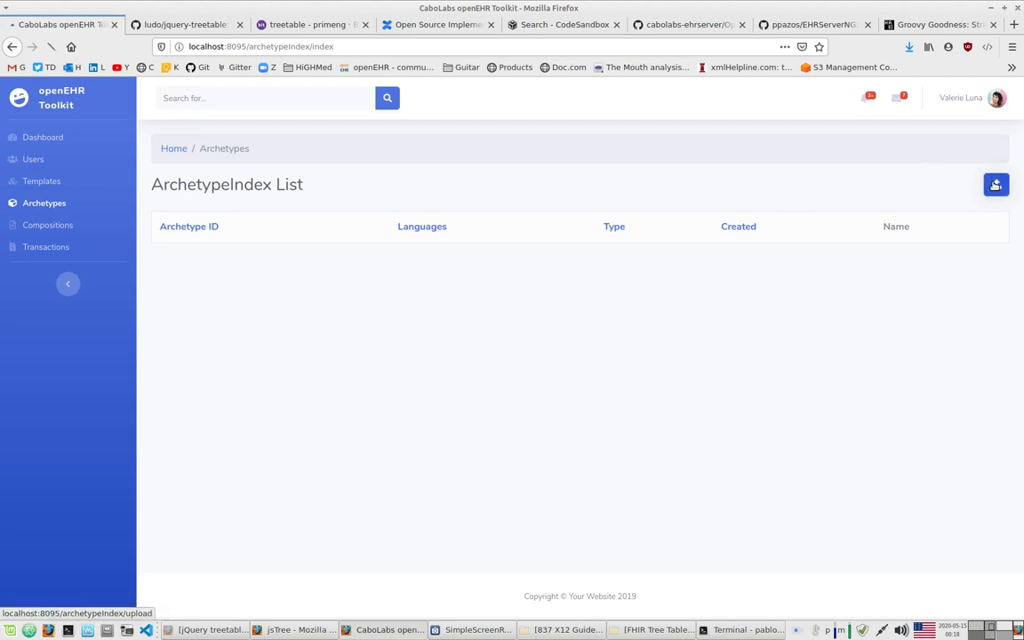
left_click(997, 184)
left_click(180, 181)
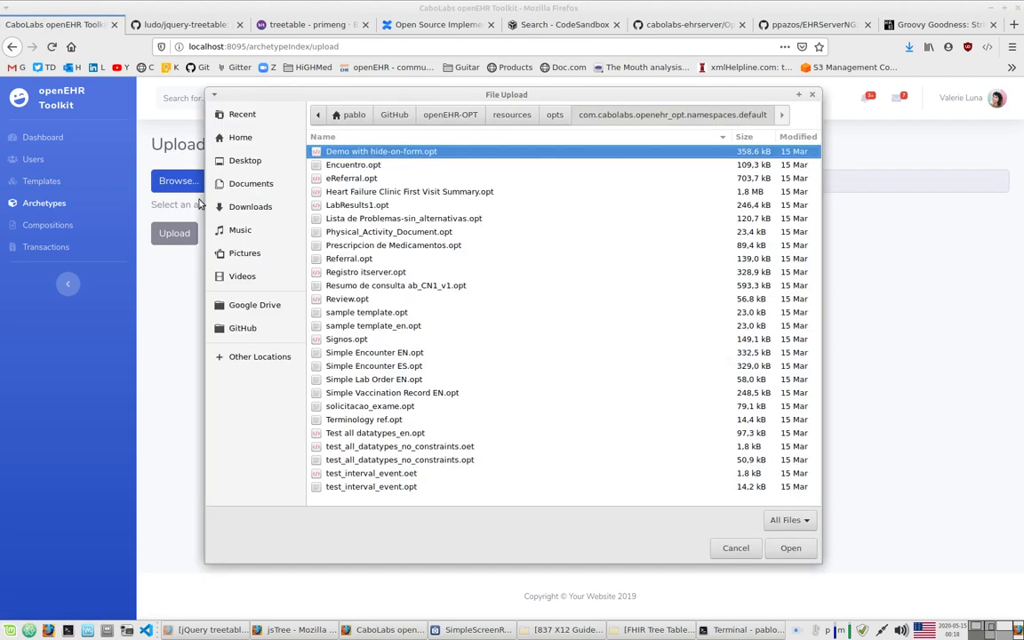
left_click(395, 114)
double_click(352, 338)
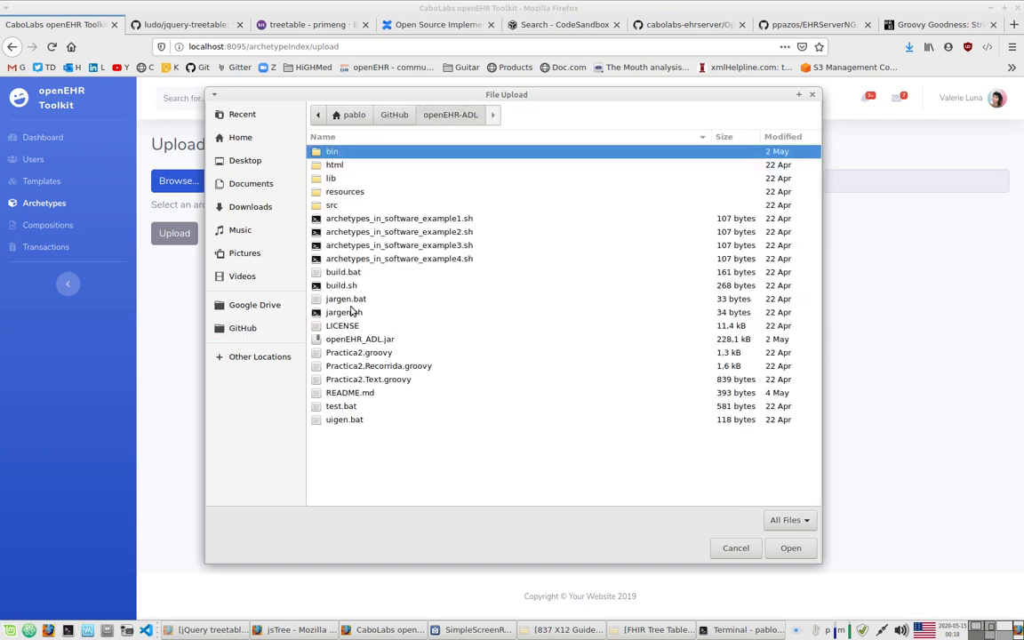
double_click(337, 192)
double_click(327, 152)
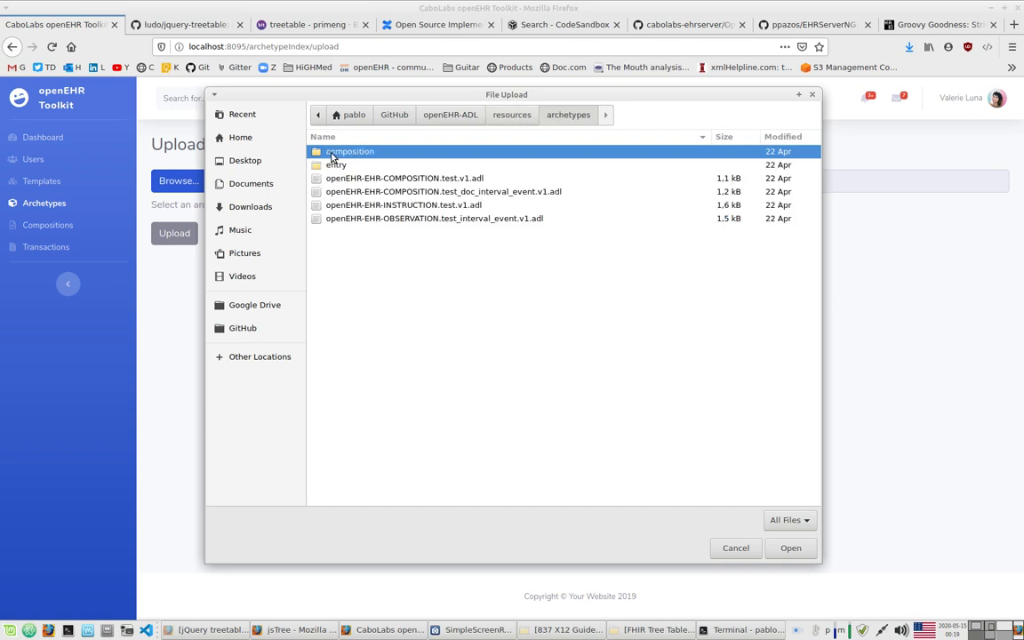
left_click(404, 205)
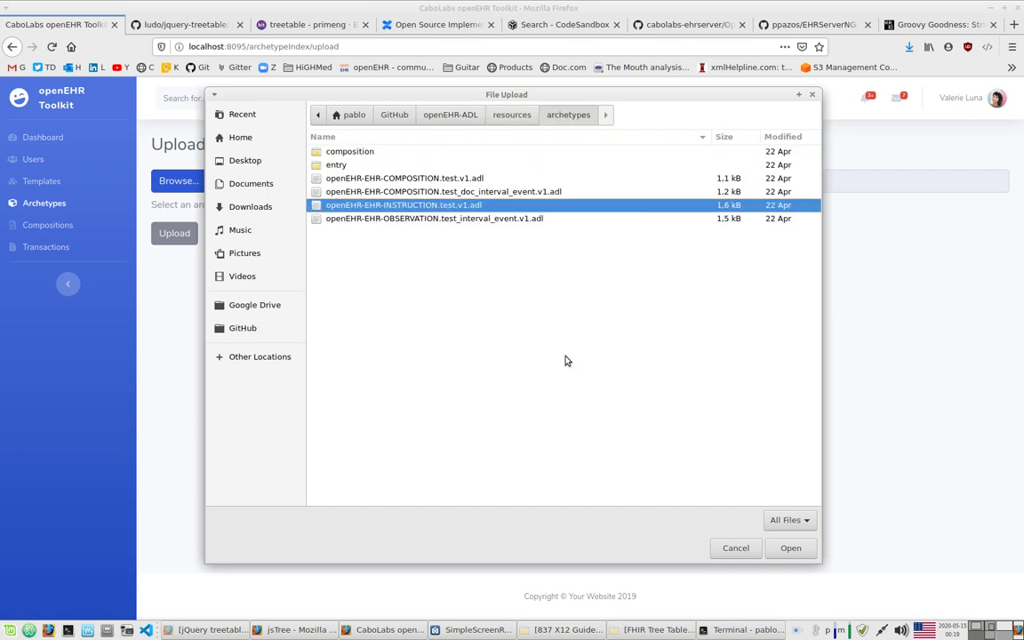
left_click(812, 549)
left_click(166, 232)
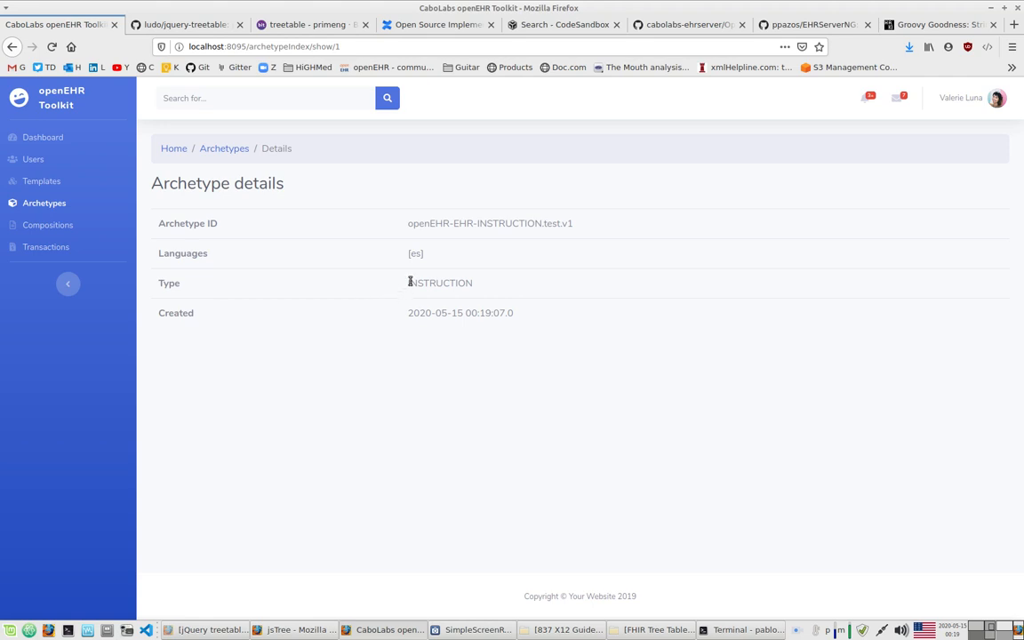
Step: Review the uploaded archetype's type and creation date, and check its languages and name in the archetypes list
left_click_drag(410, 282, 482, 327)
left_click(53, 204)
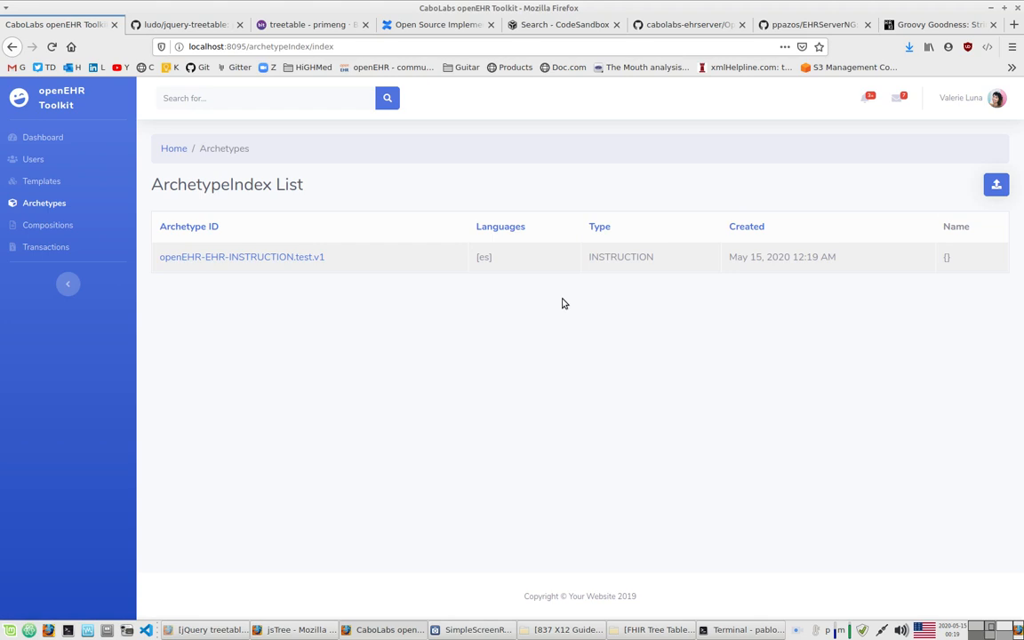
left_click_drag(485, 258, 478, 257)
left_click(949, 260)
Step: View the details of openEHR-EHR-INSTRUCTION.test.v1 from the archetypes list and return to the list
left_click(248, 258)
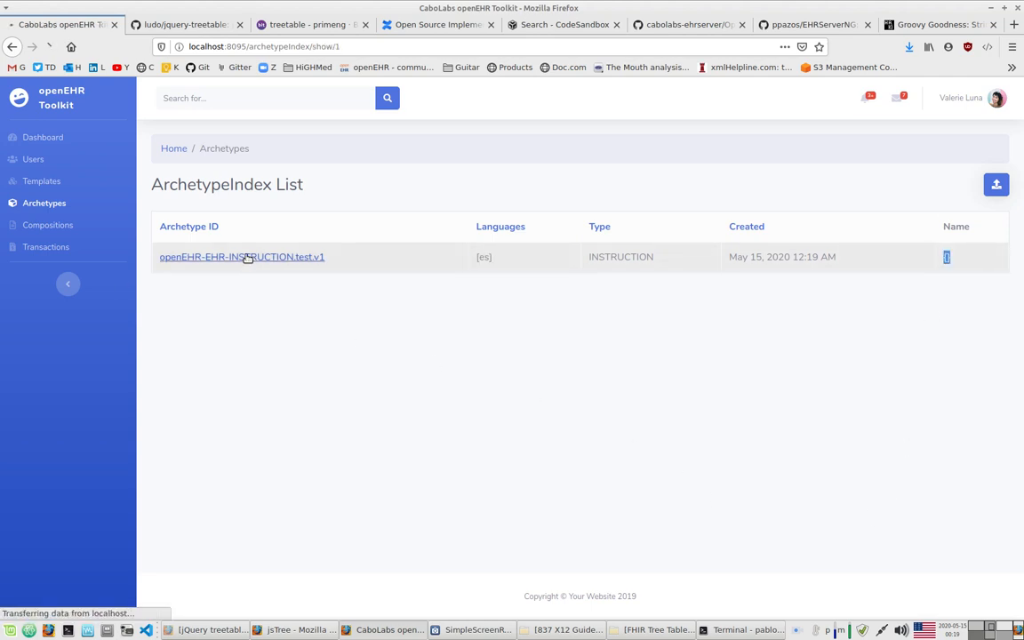
left_click(12, 48)
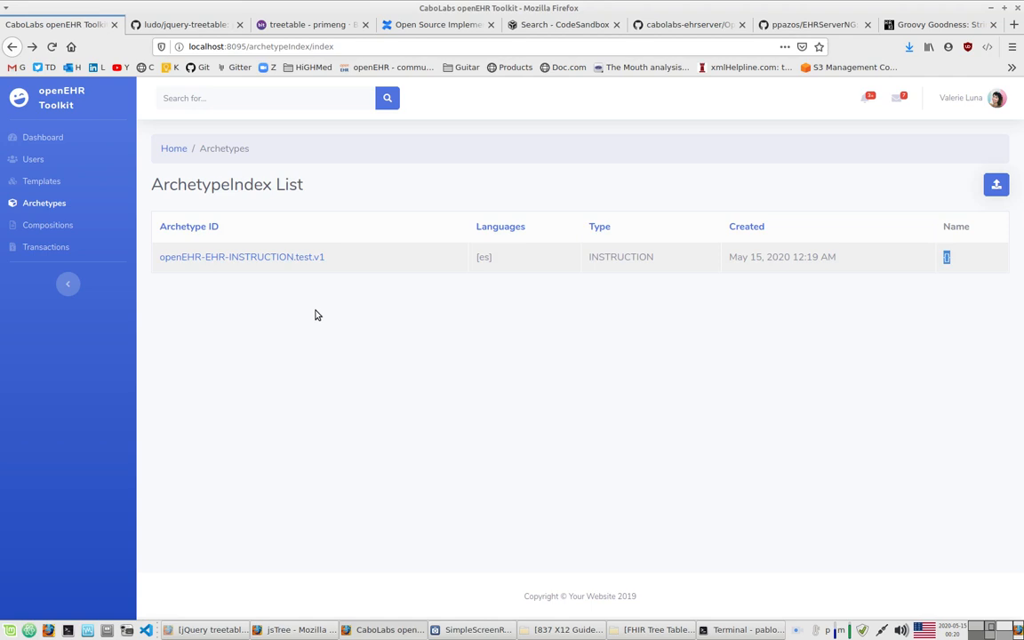
left_click(256, 258)
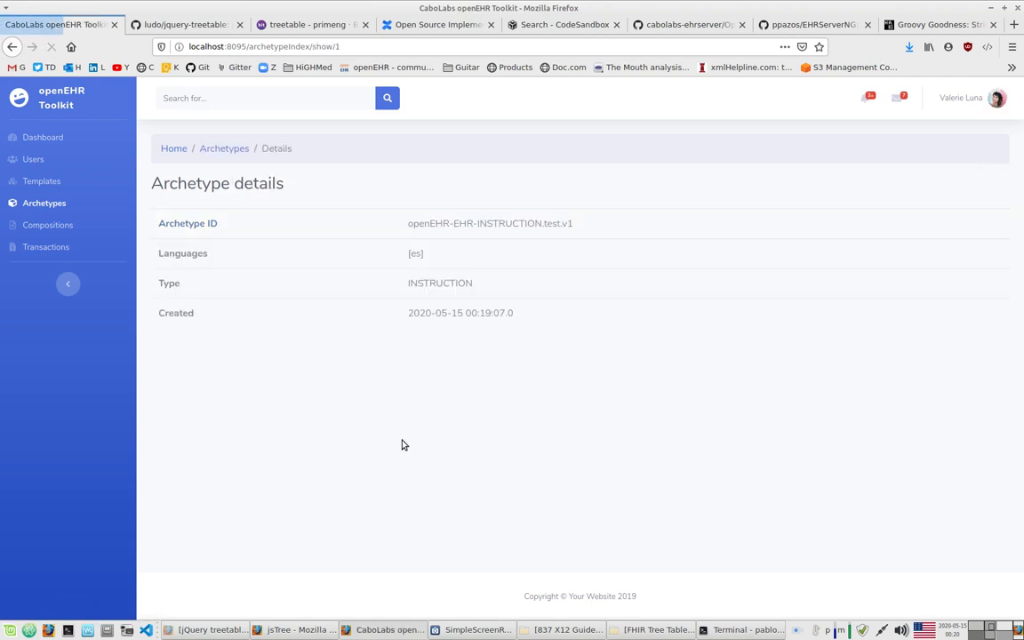
left_click(24, 202)
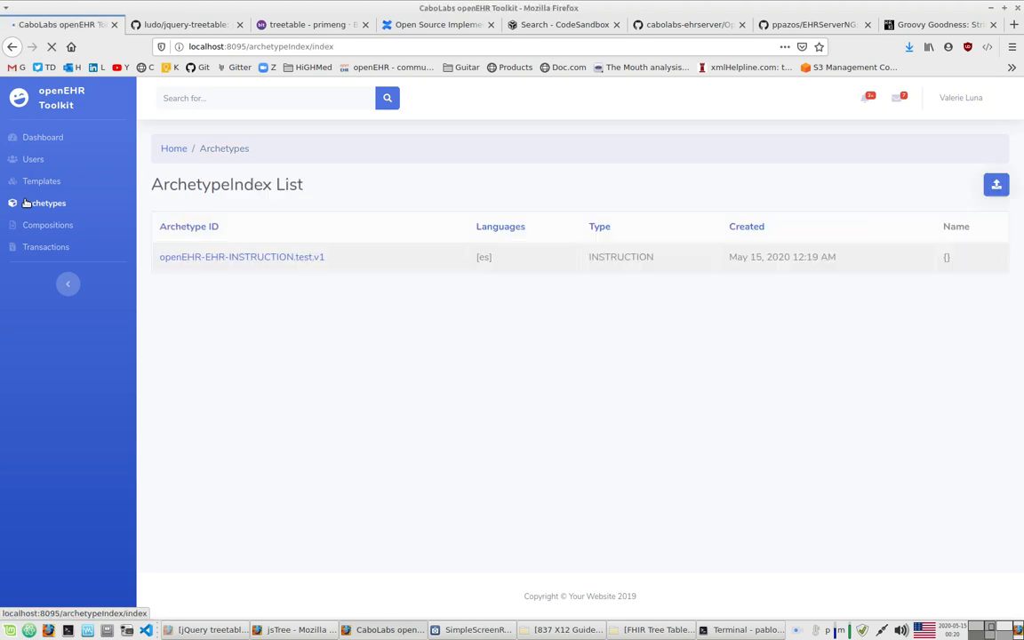